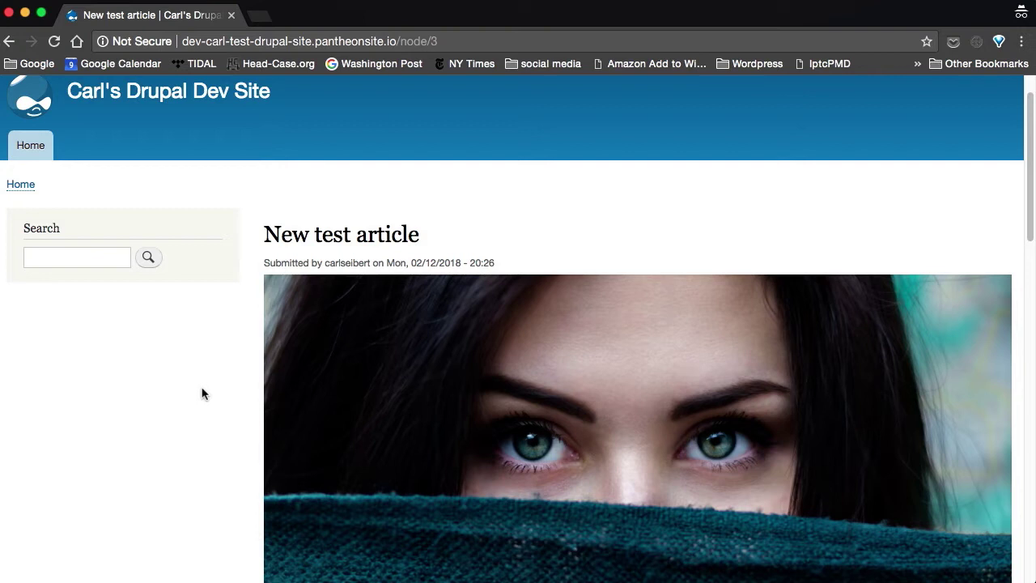
Switch from the public article to the site's administration window and open the Image toolkit configuration
left_click(25, 13)
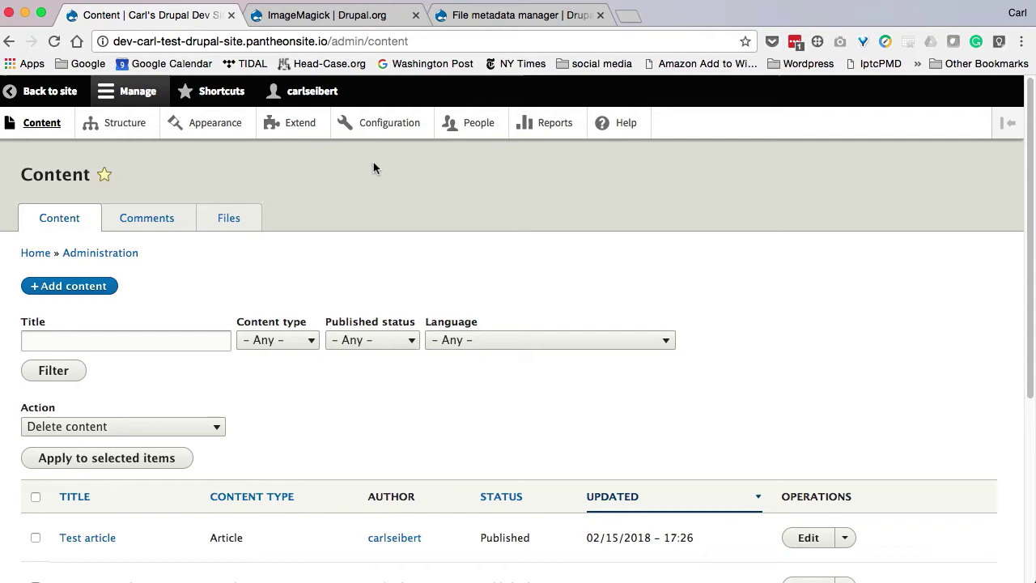
left_click(391, 129)
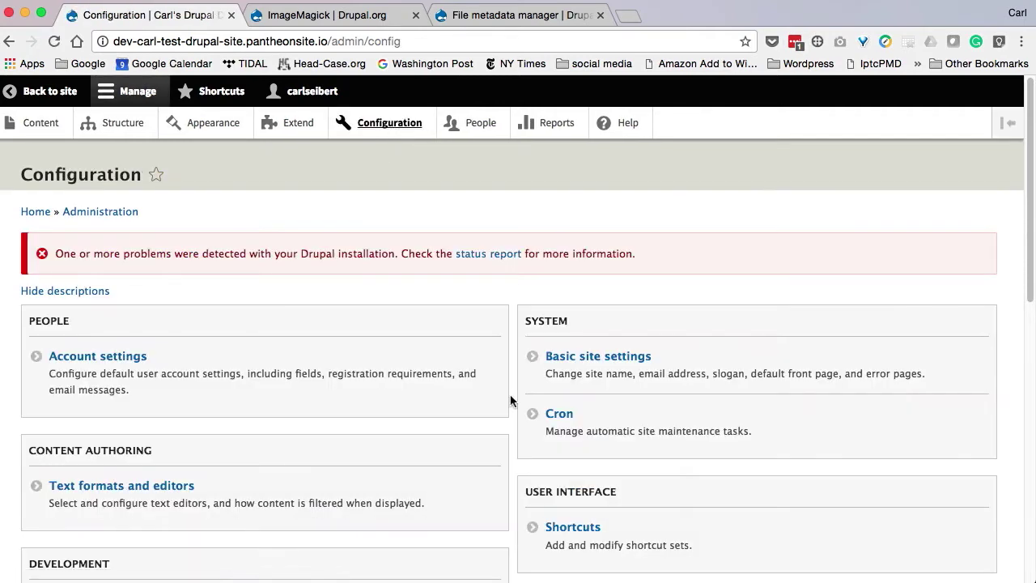
scroll(511, 400, "down", 5)
scroll(512, 399, "down", 5)
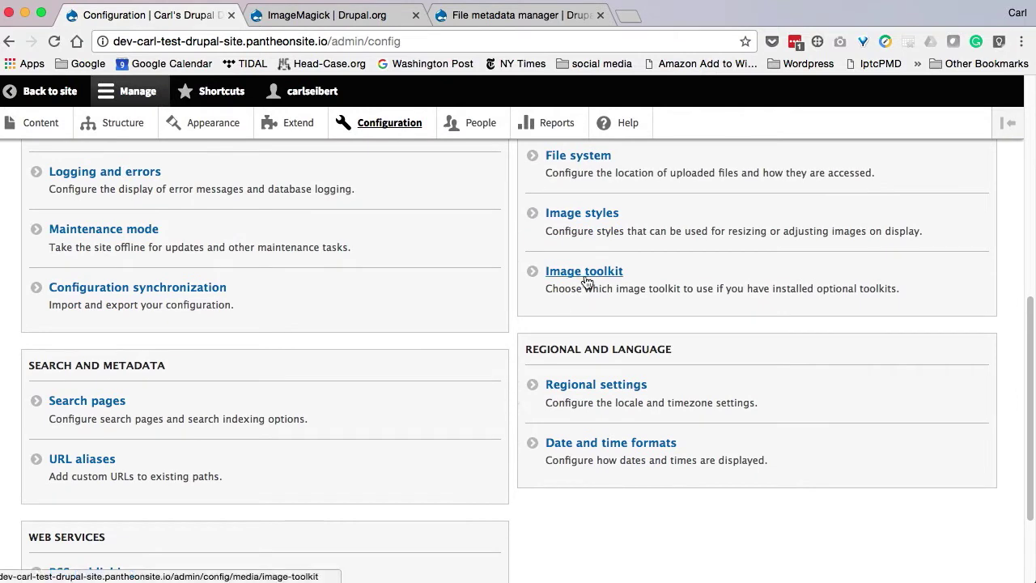
left_click(586, 279)
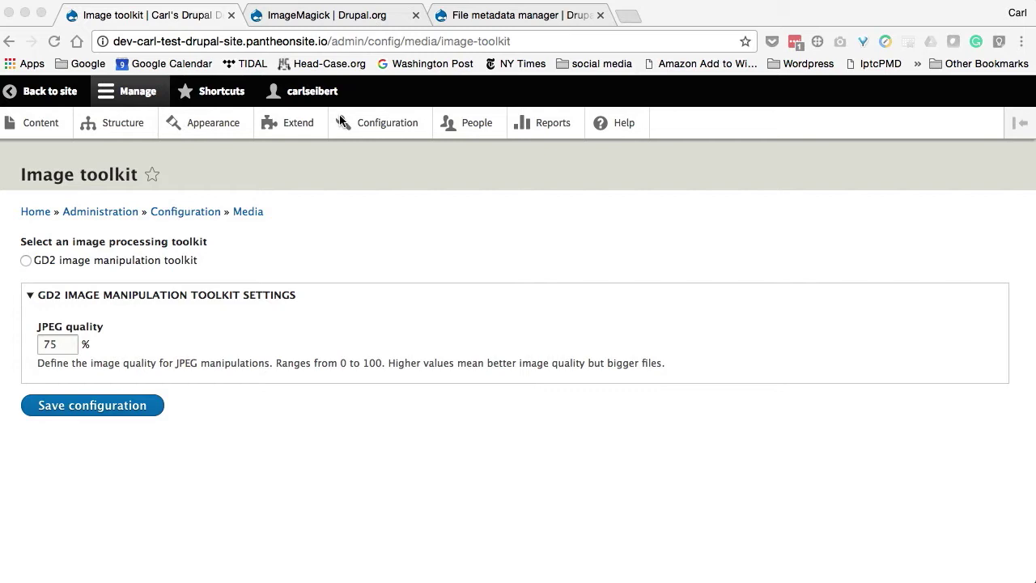
Review the ImageMagick project page on drupal.org, including its downloads, and open the File metadata manager project page
left_click(352, 16)
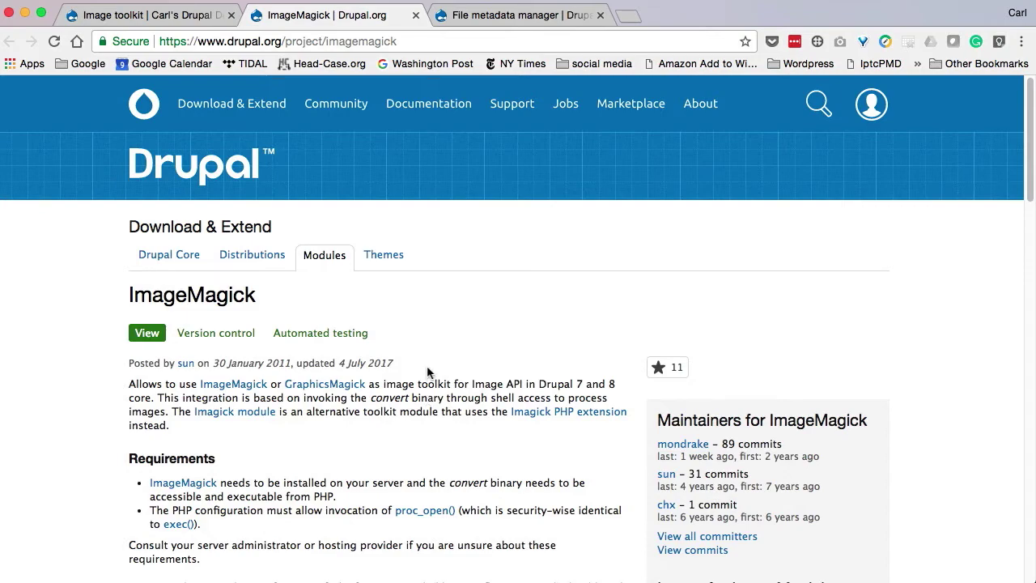
scroll(426, 365, "down", 10)
scroll(429, 372, "down", 10)
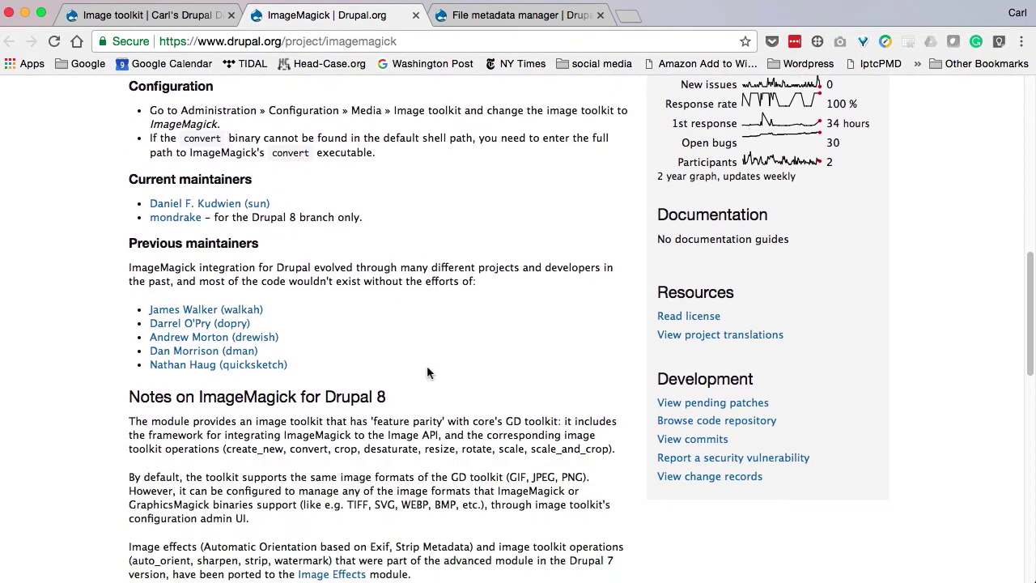
scroll(429, 372, "down", 2)
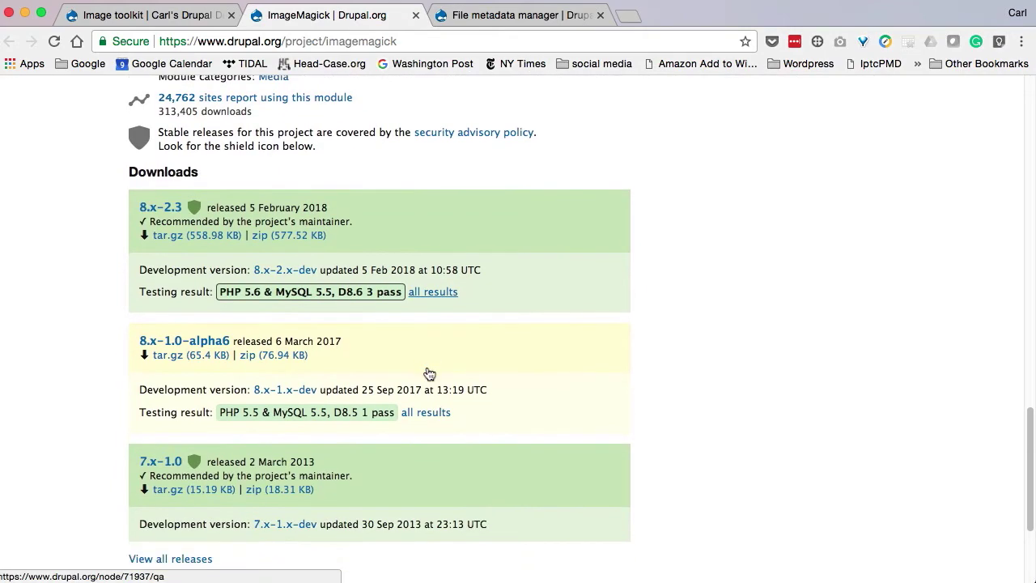
scroll(427, 371, "up", 20)
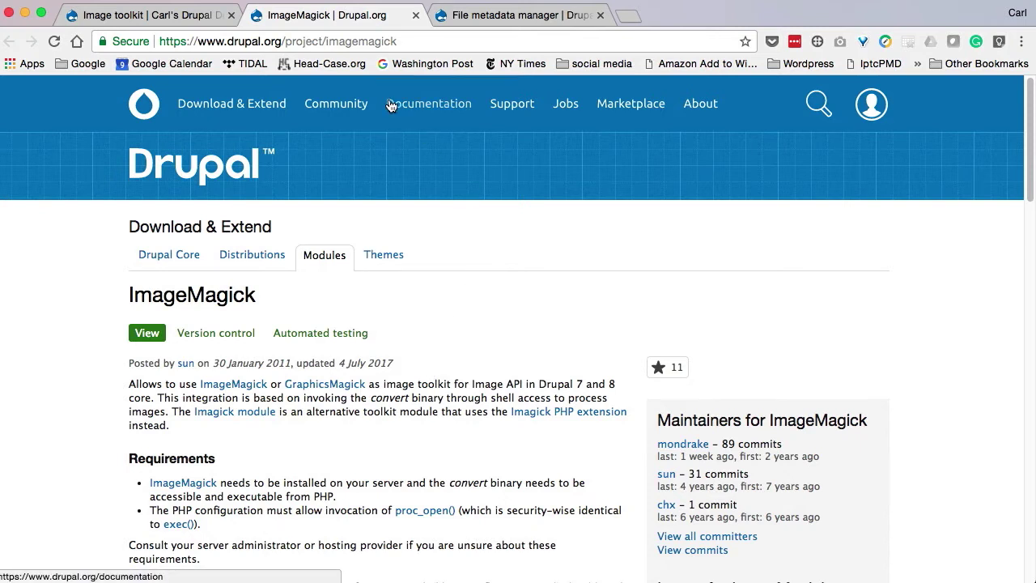
left_click(520, 17)
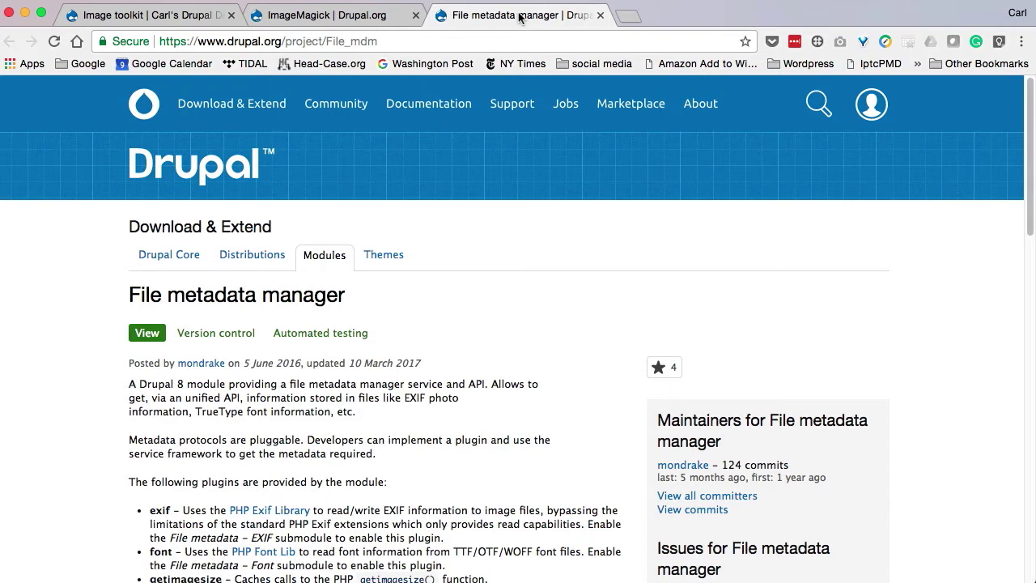
Try to install the ImageMagick module on the Drupal site by uploading the archive imagemagick-8.x-2.3.zip
left_click(194, 17)
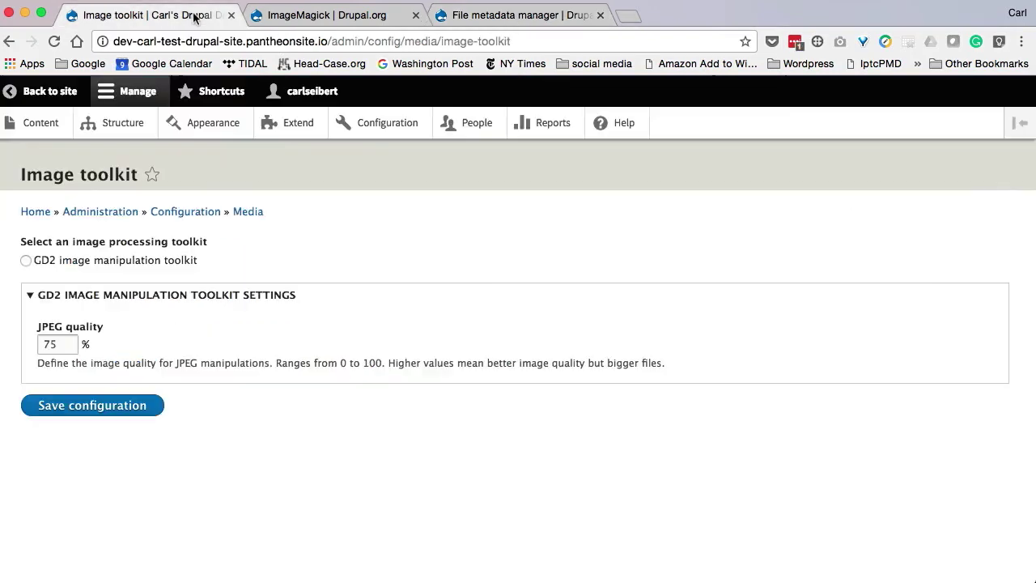
left_click(290, 127)
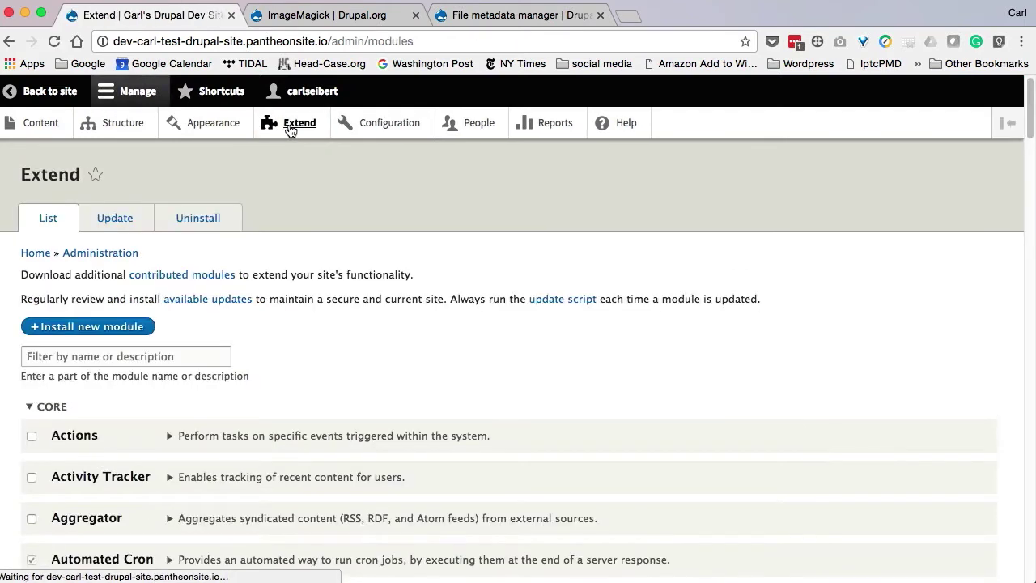
left_click(133, 328)
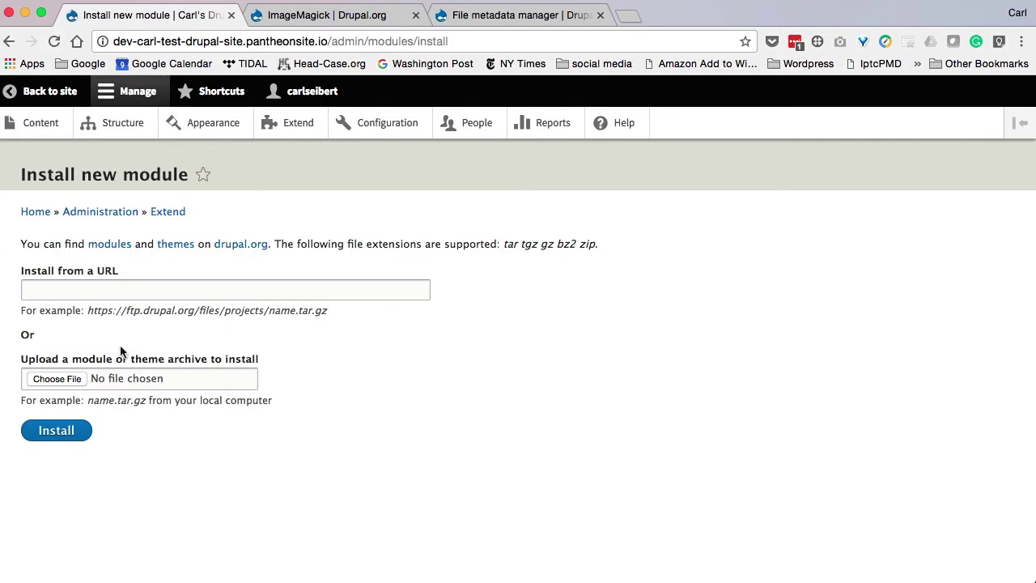
left_click(76, 433)
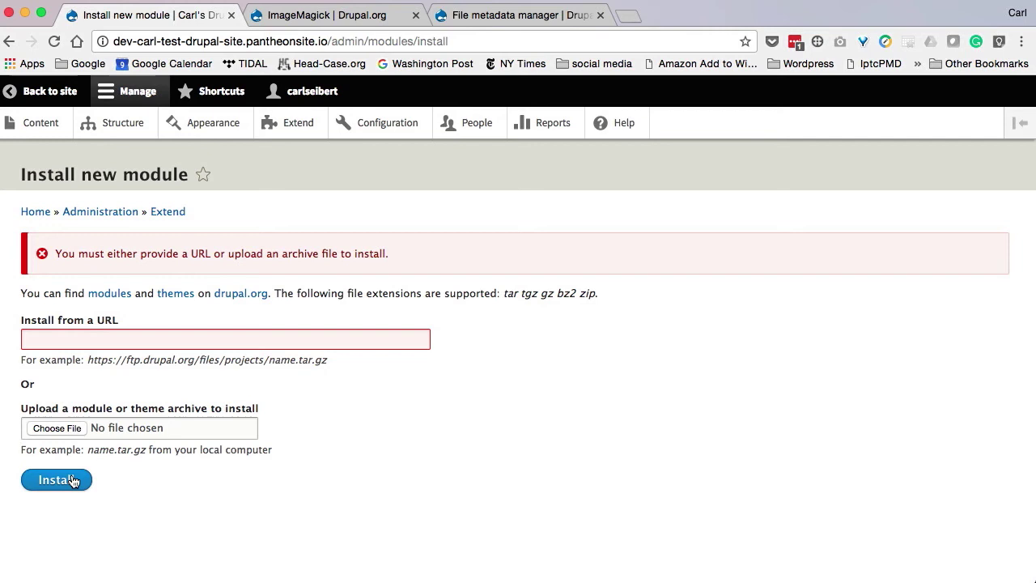
left_click(73, 479)
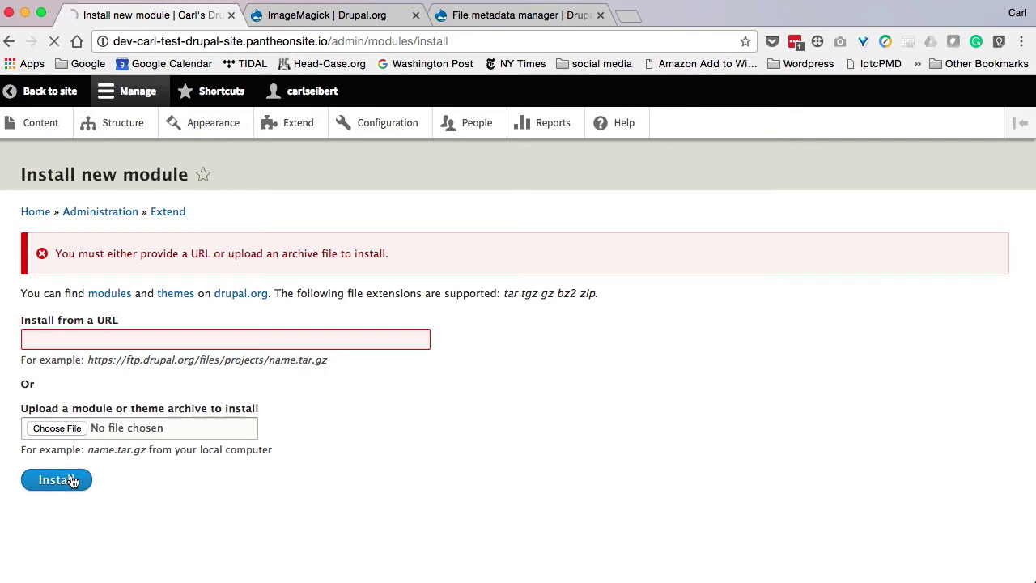
left_click(64, 428)
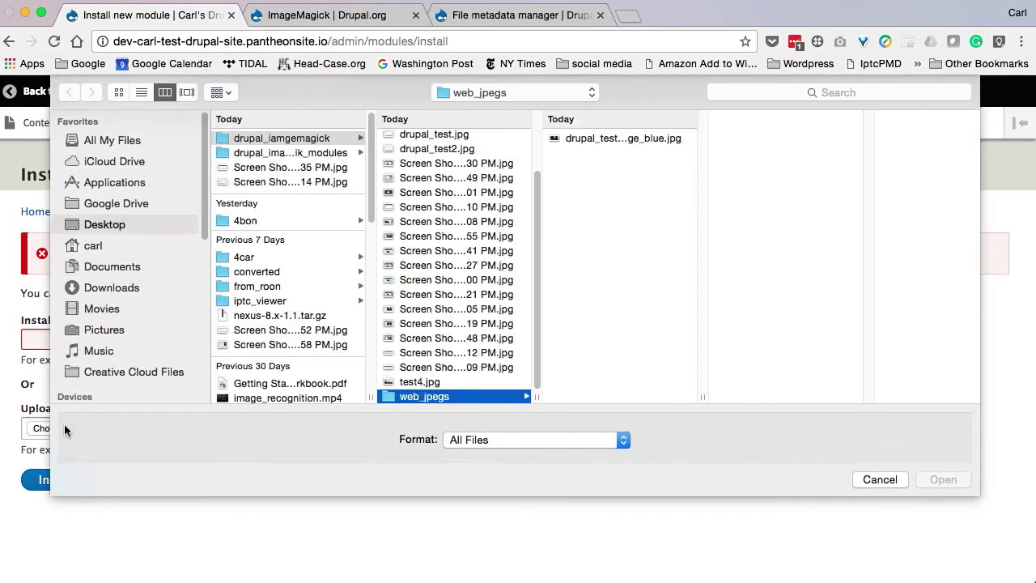
left_click(310, 153)
left_click(437, 153)
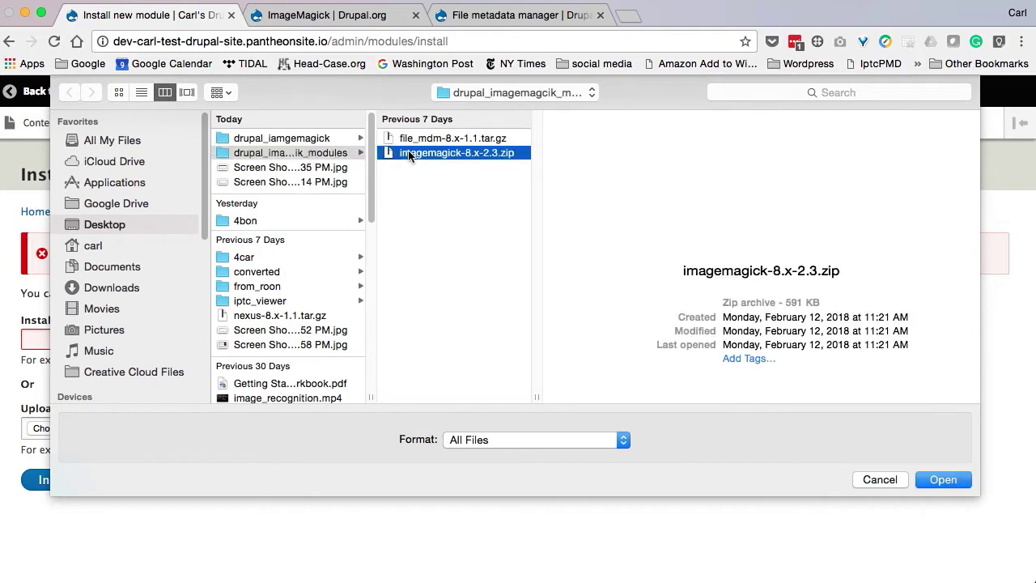
left_click(932, 479)
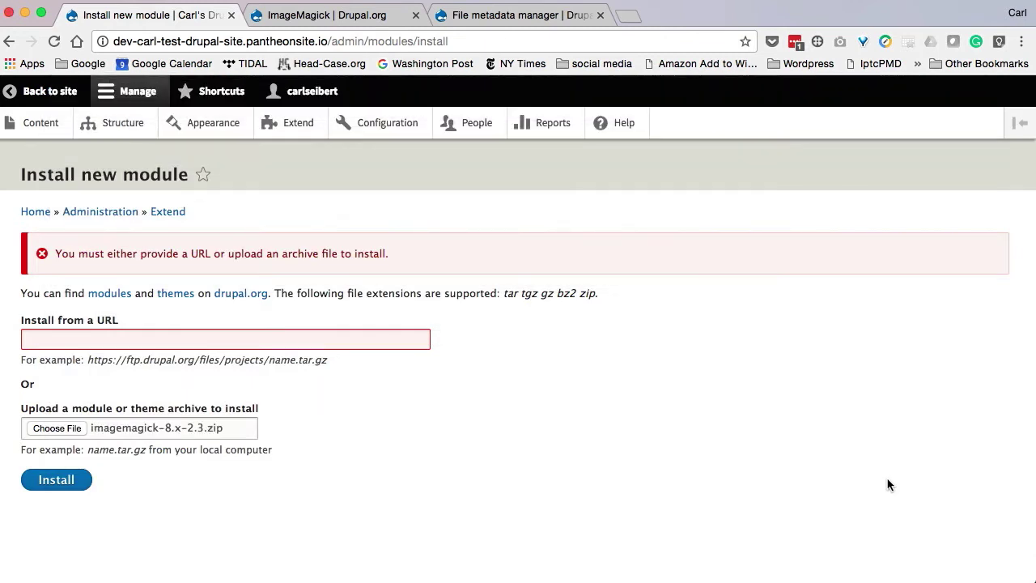
left_click(69, 478)
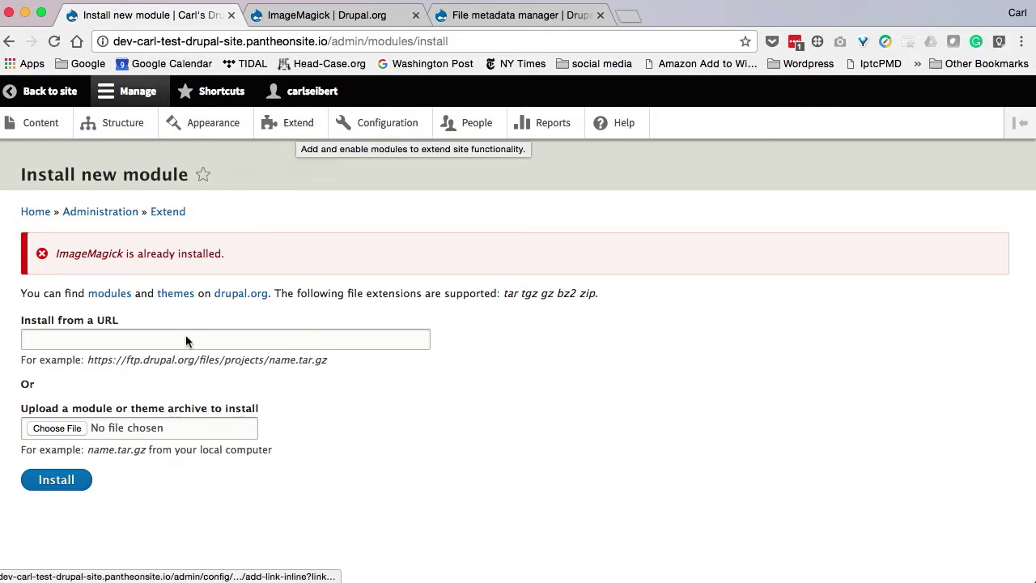
Try to install the File metadata manager module by uploading the archive file_mdm-8.x-1.1.tar.gz
left_click(71, 430)
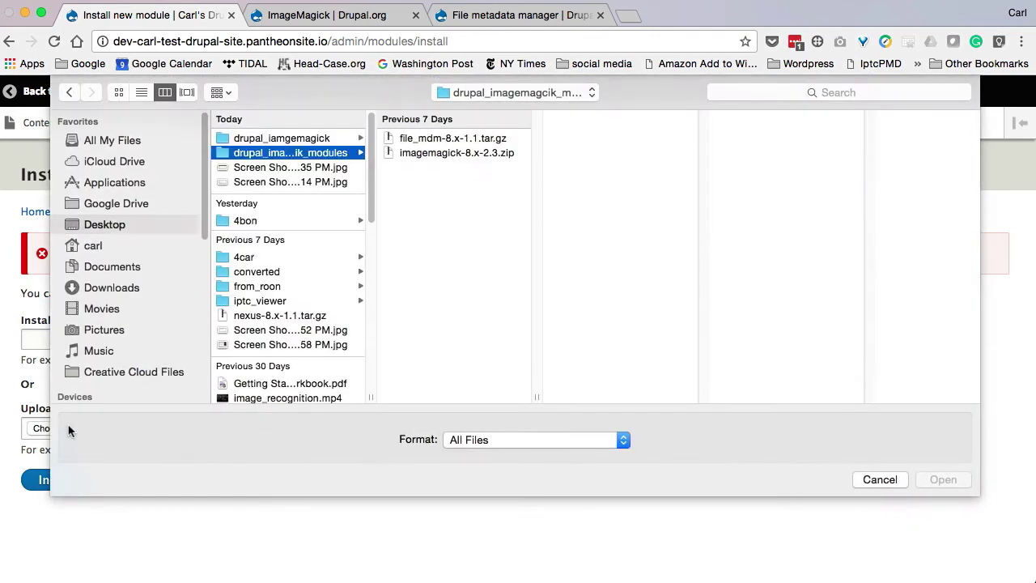
left_click(429, 143)
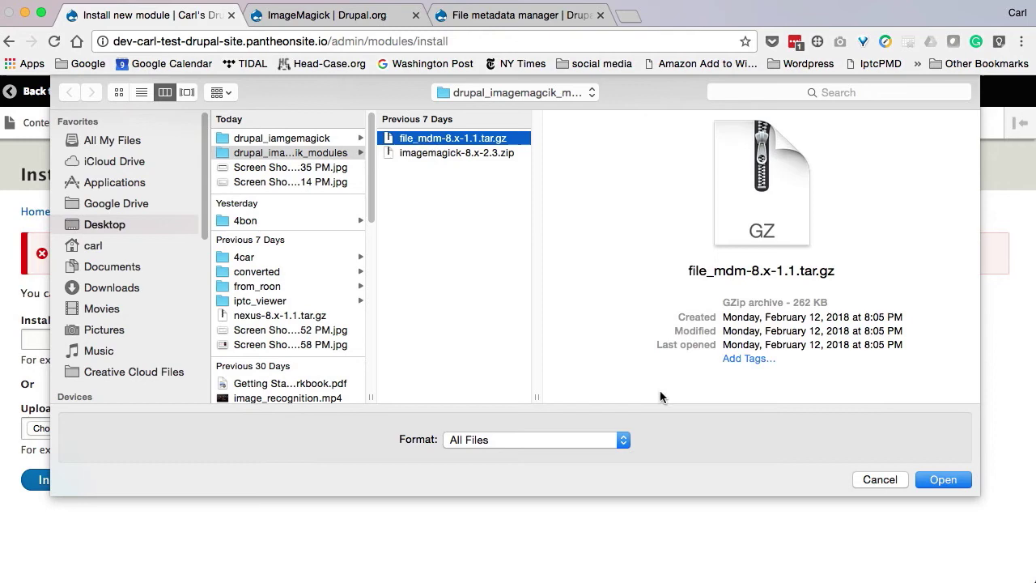
left_click(941, 479)
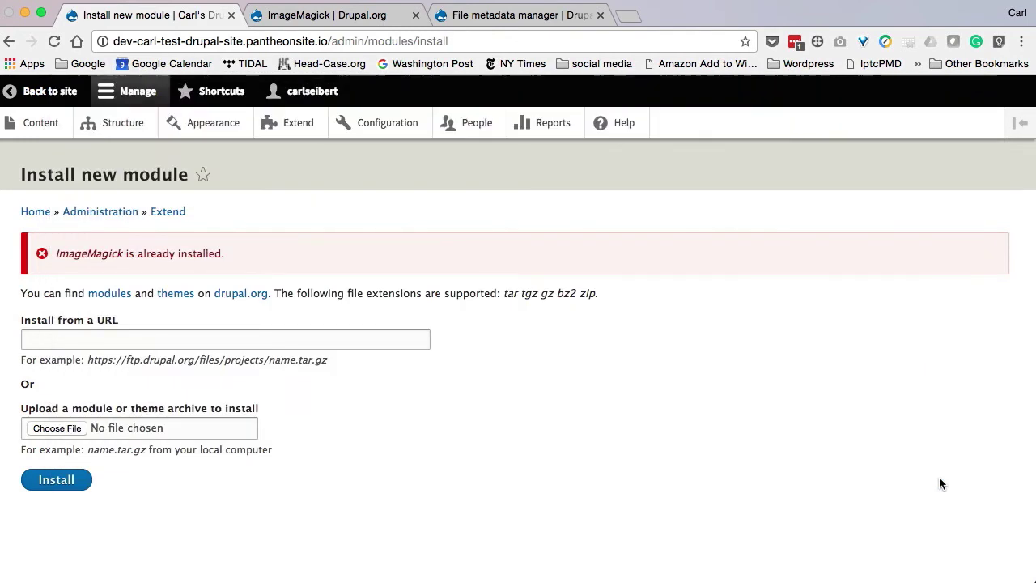
left_click(76, 482)
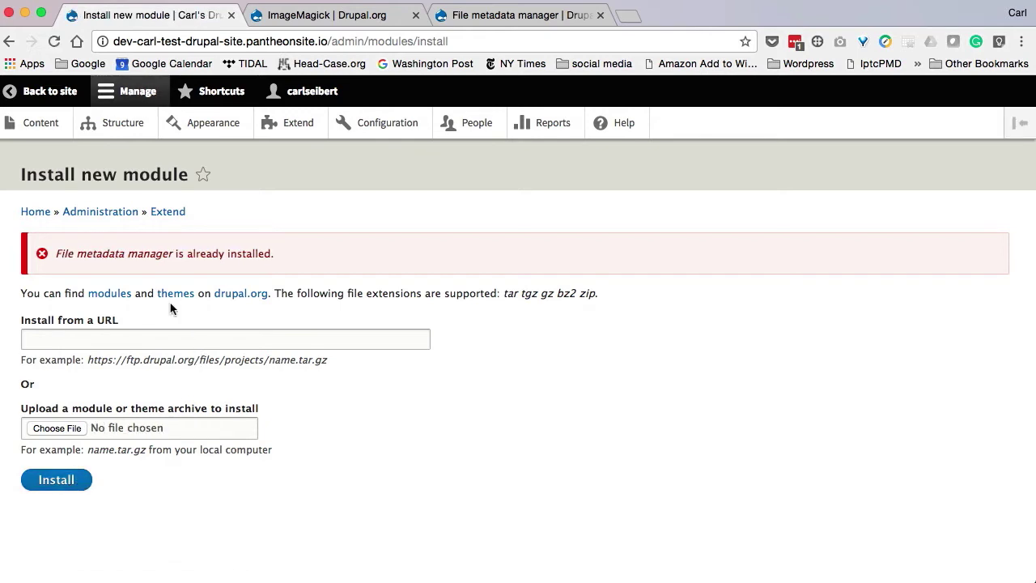
Enable the modules File metadata - EXIF, File metadata - Font, File metadata manager and ImageMagick on the site
left_click(293, 125)
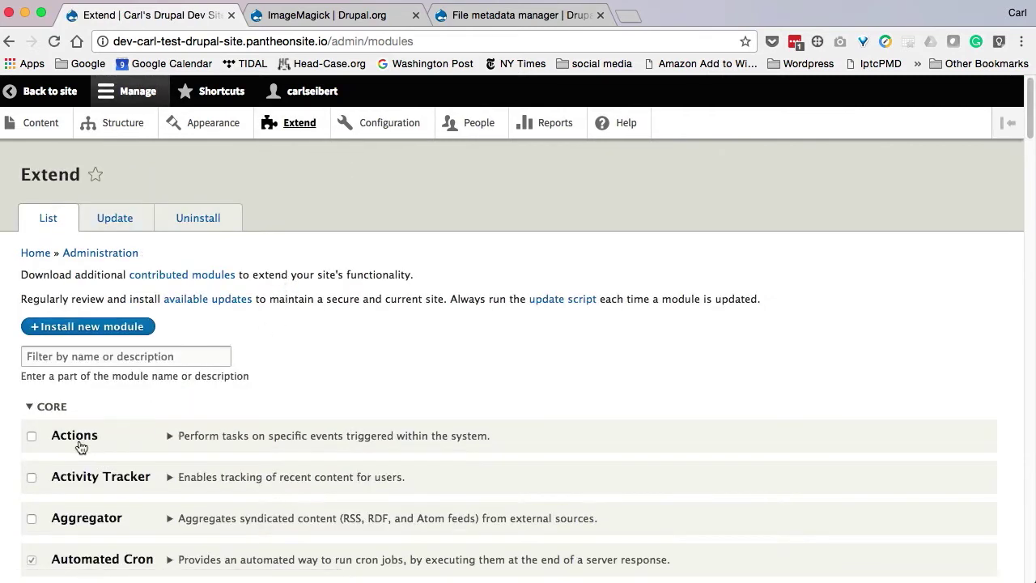
left_click(30, 408)
left_click(30, 435)
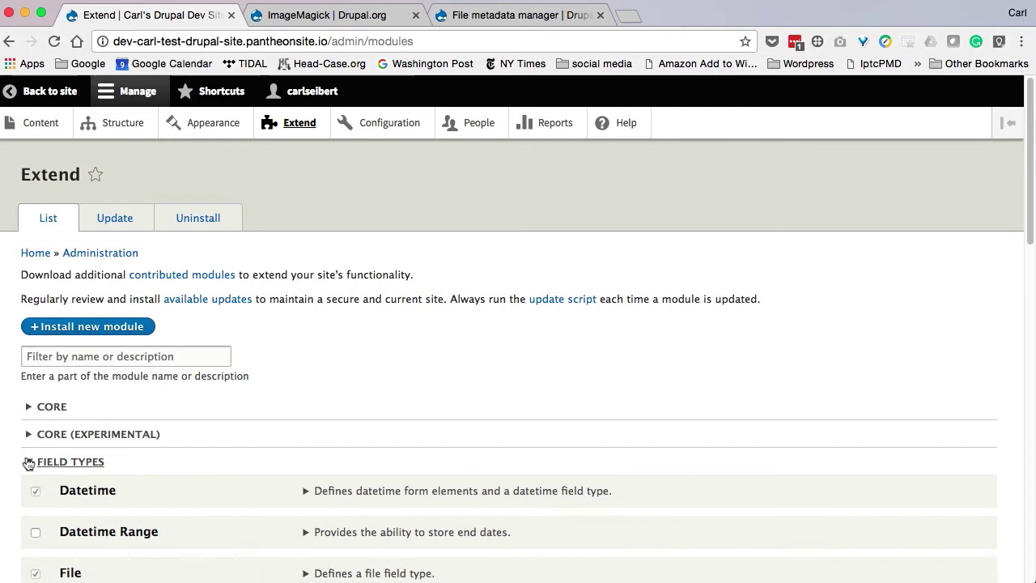
left_click(30, 462)
scroll(233, 424, "down", 5)
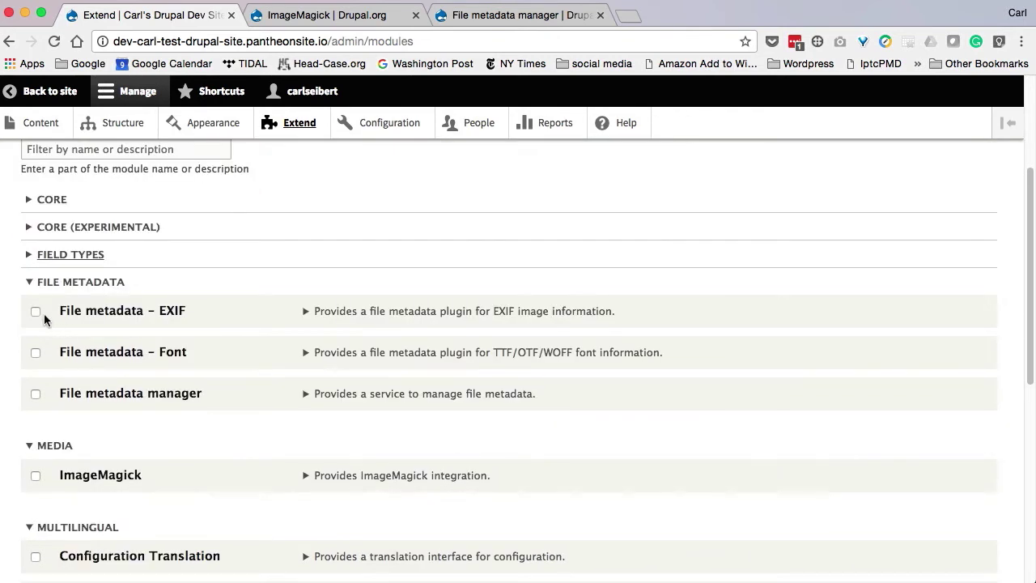
left_click(35, 311)
left_click(36, 394)
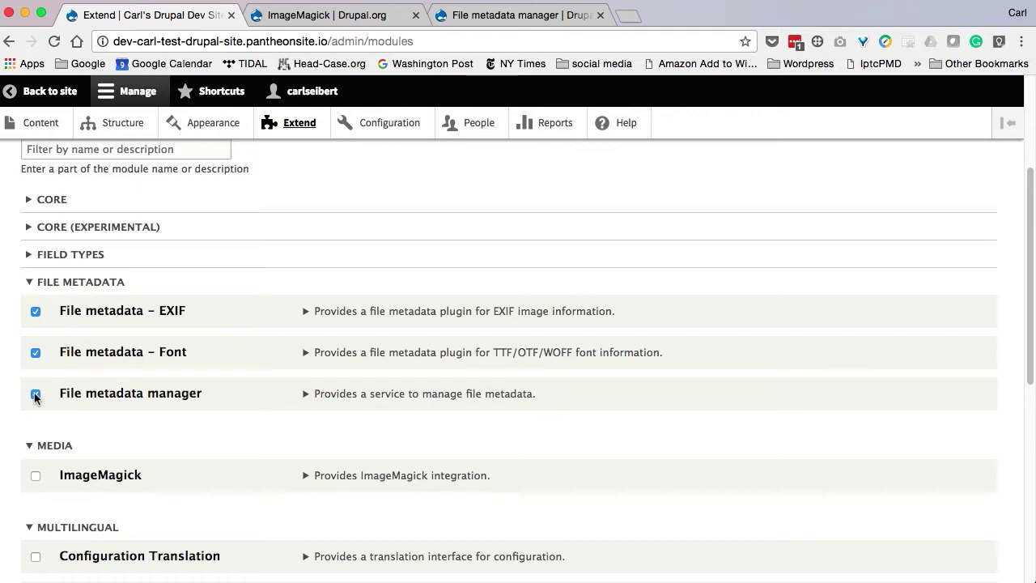
left_click(36, 476)
scroll(237, 476, "down", 5)
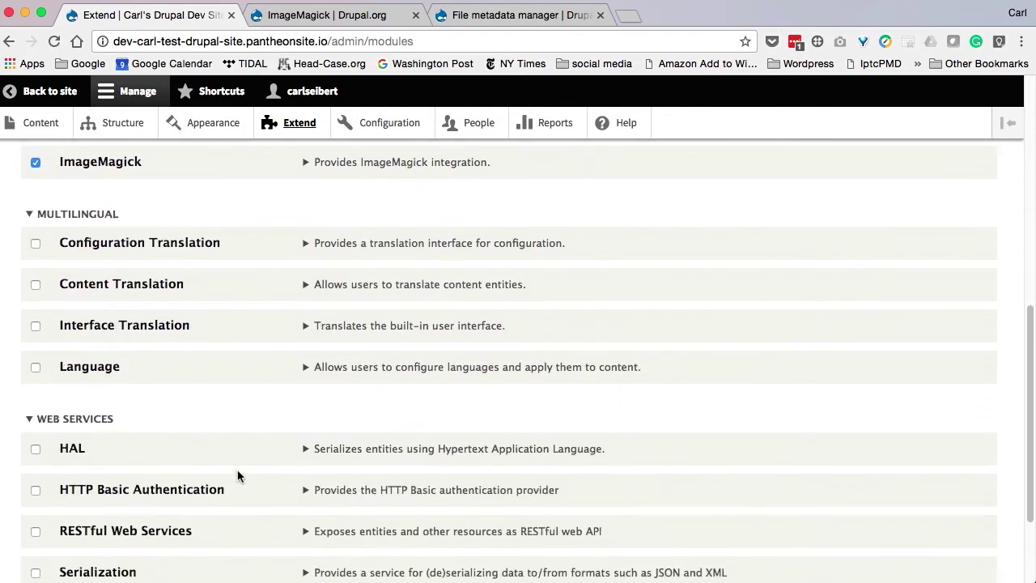
scroll(237, 476, "down", 1)
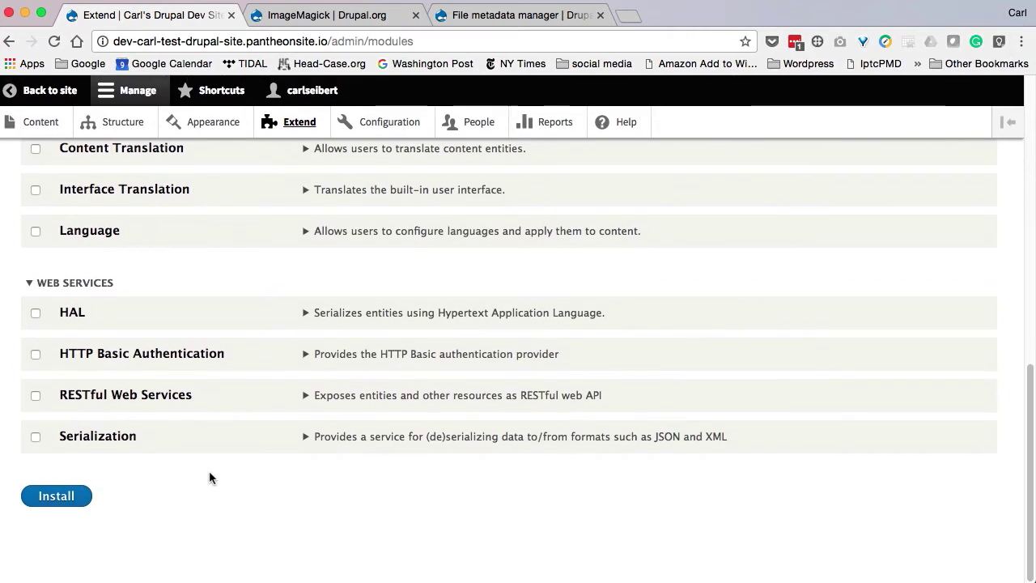
left_click(57, 497)
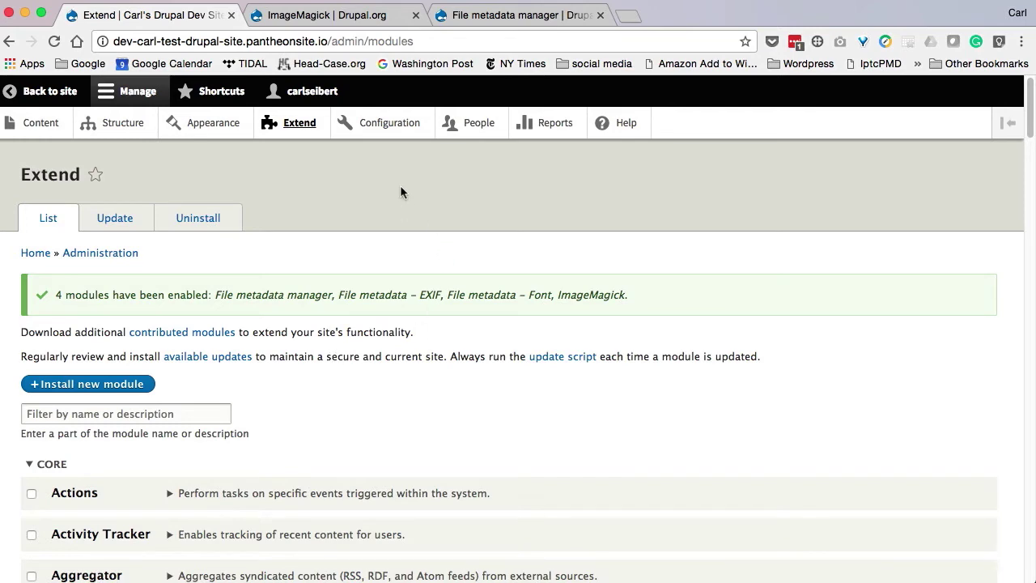
Save the Image toolkit configuration with the ImageMagick image toolkit and ImageMagick as the graphics suite
left_click(388, 127)
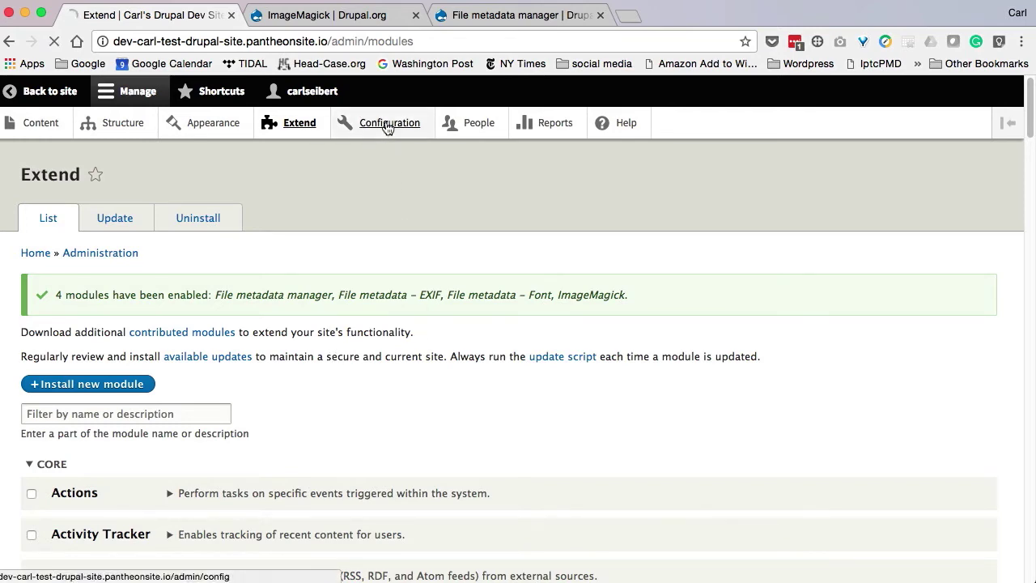
scroll(547, 405, "down", 6)
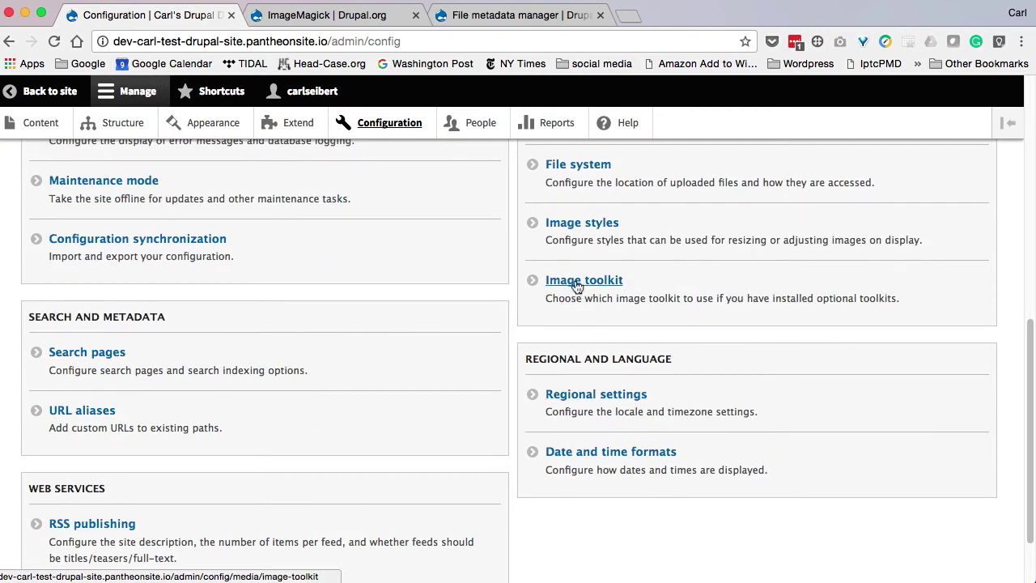
left_click(577, 286)
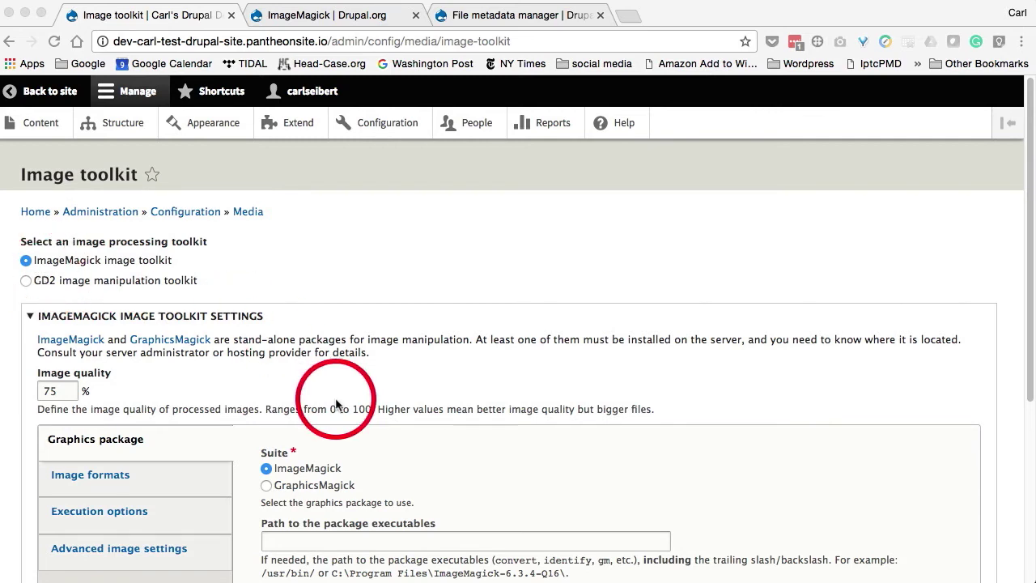
scroll(569, 479, "down", 5)
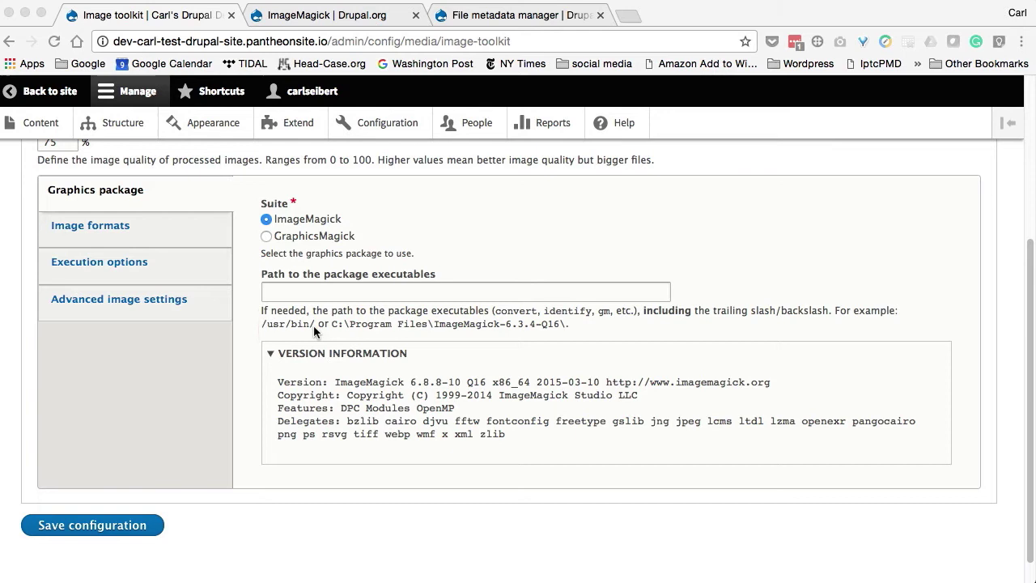
left_click(135, 526)
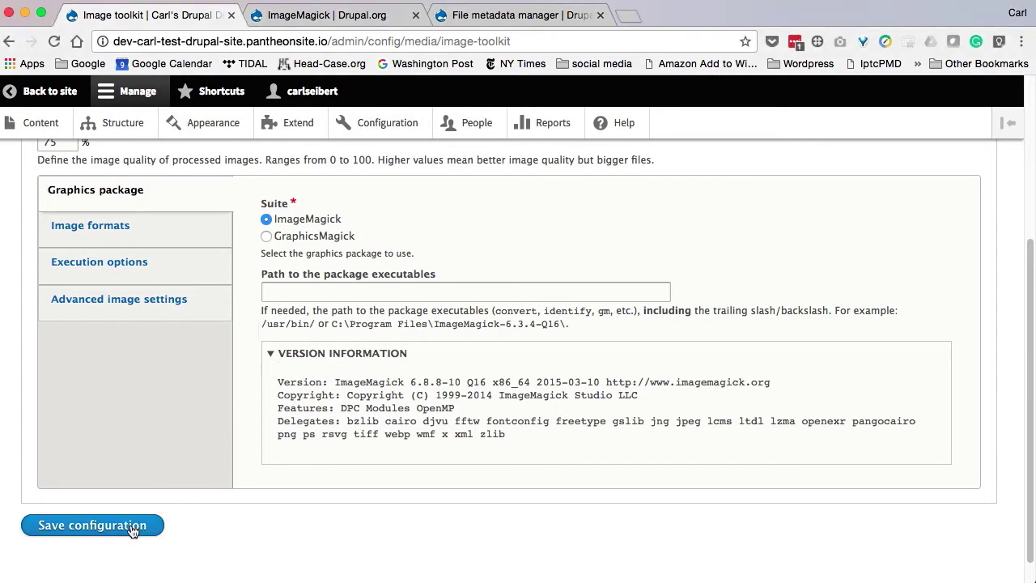
left_click(134, 527)
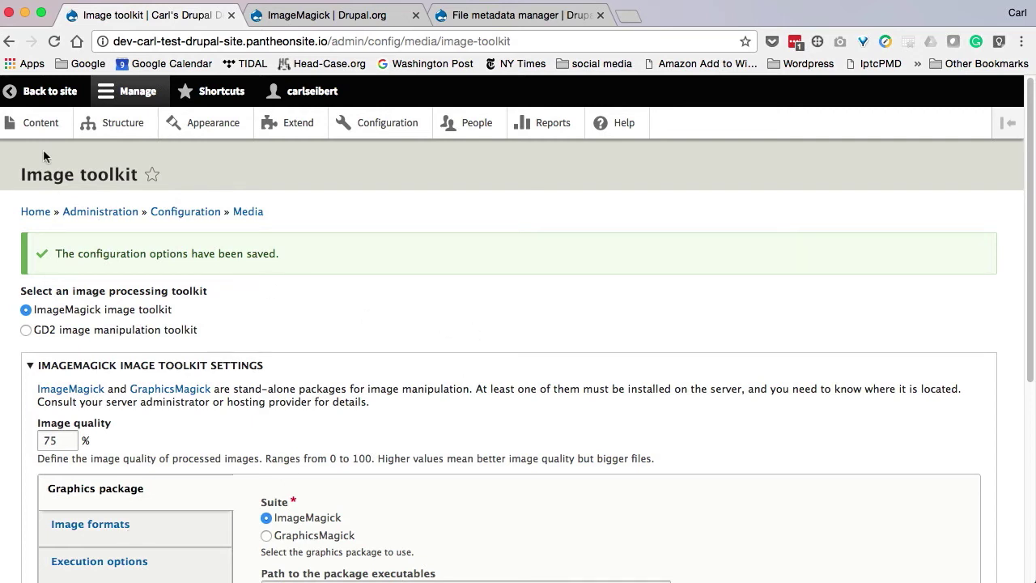
Start a new Article on the Drupal site and title it "Drupal test"
left_click(40, 127)
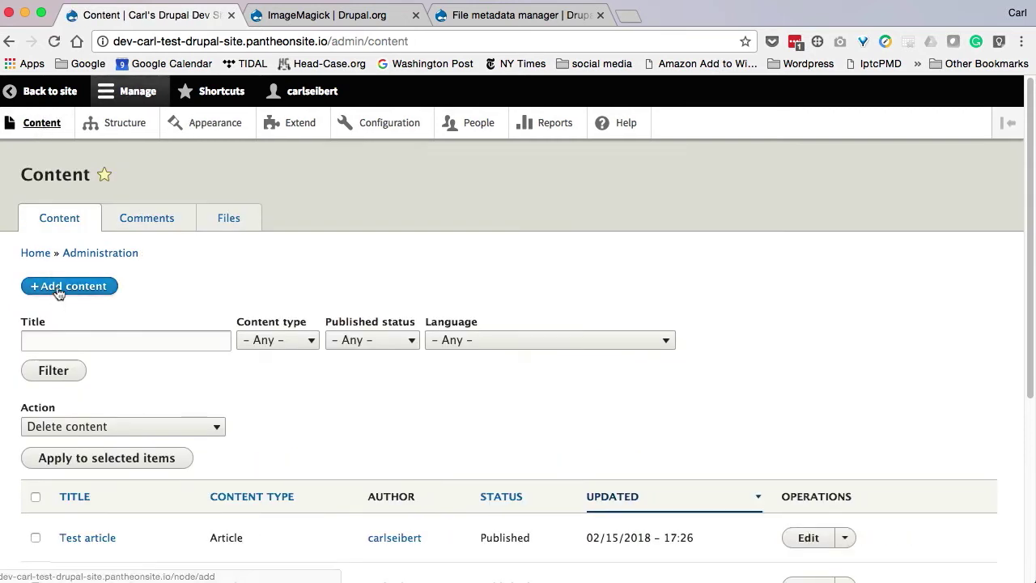
left_click(58, 289)
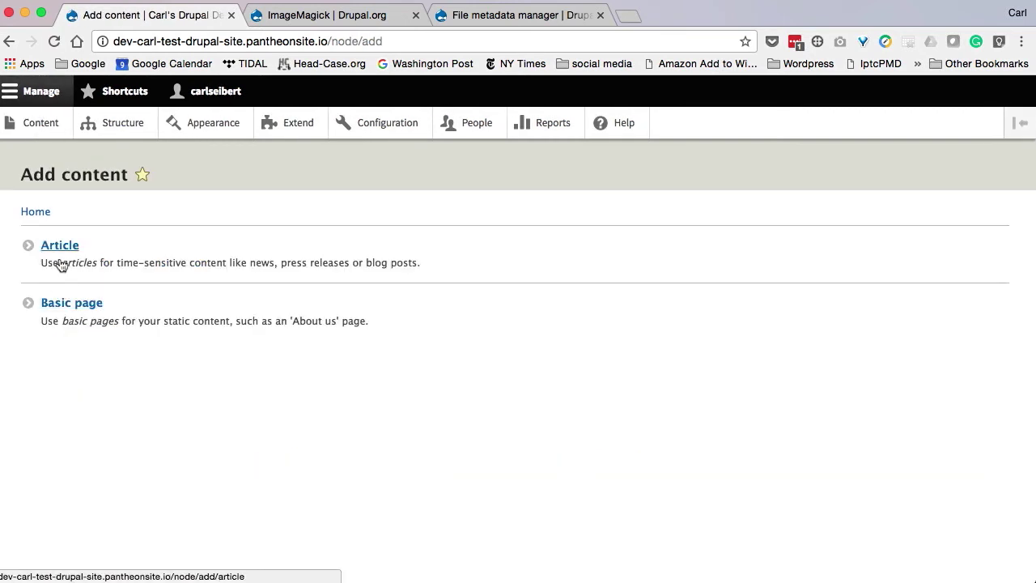
left_click(60, 247)
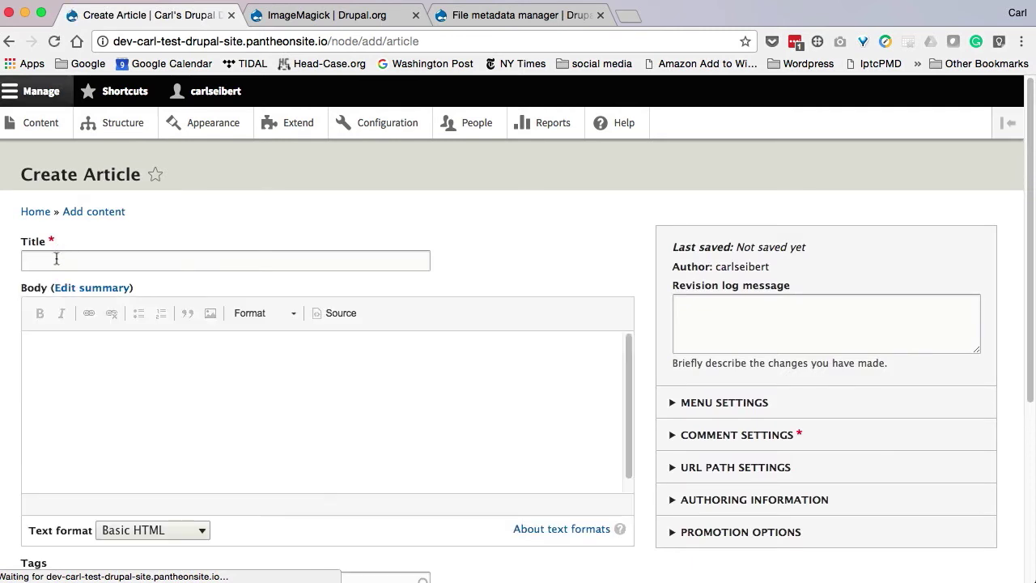
left_click(56, 259)
type("Dr")
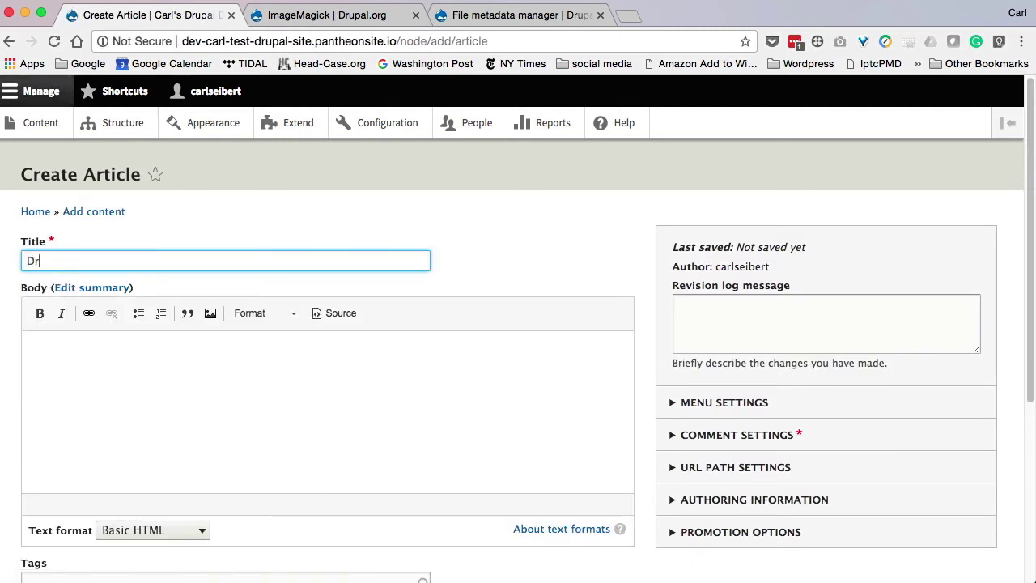
type("upal test")
Fill the article body with the sentence "Some test text." repeated many times to form a paragraph of several lines
left_click(48, 343)
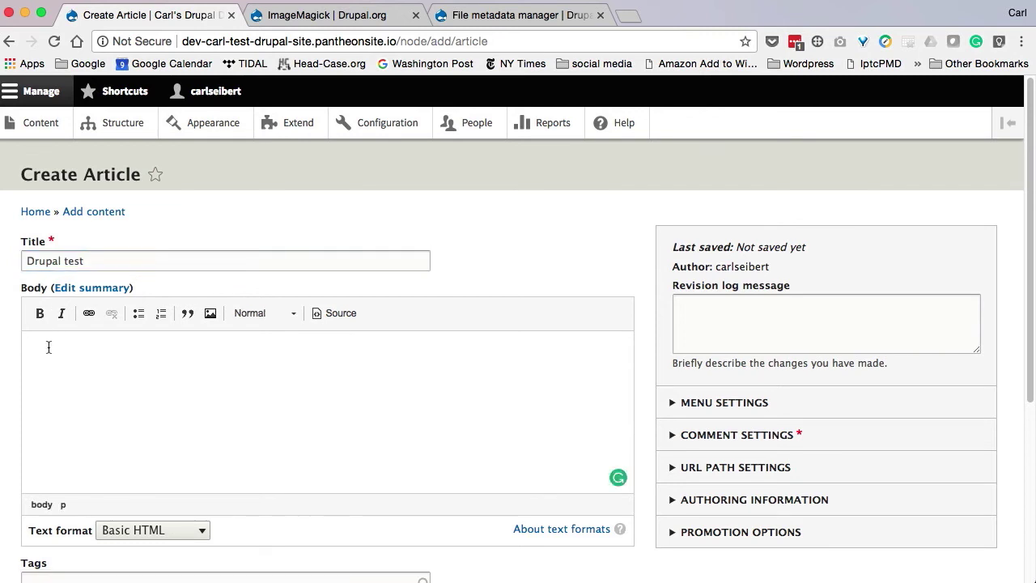
type("Some test text.")
left_click_drag(108, 346, 32, 342)
left_click(110, 354)
key("ctrl+v")
key("ctrl+v")
key("ctrl+v")
key("ctrl+v")
key("ctrl+v")
key("ctrl+v")
key("ctrl+v")
key("ctrl+v")
key("ctrl+v")
key("ctrl+v")
key("ctrl+v")
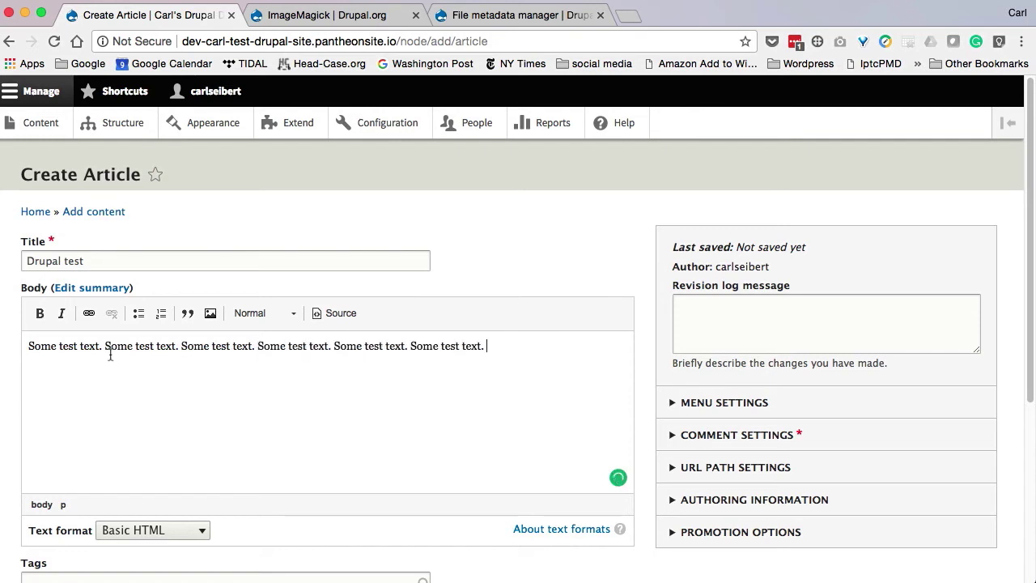
key("ctrl+v")
key("ctrl+v")
key("ctrl+v")
key("ctrl+v")
key("ctrl+v")
key("ctrl+v")
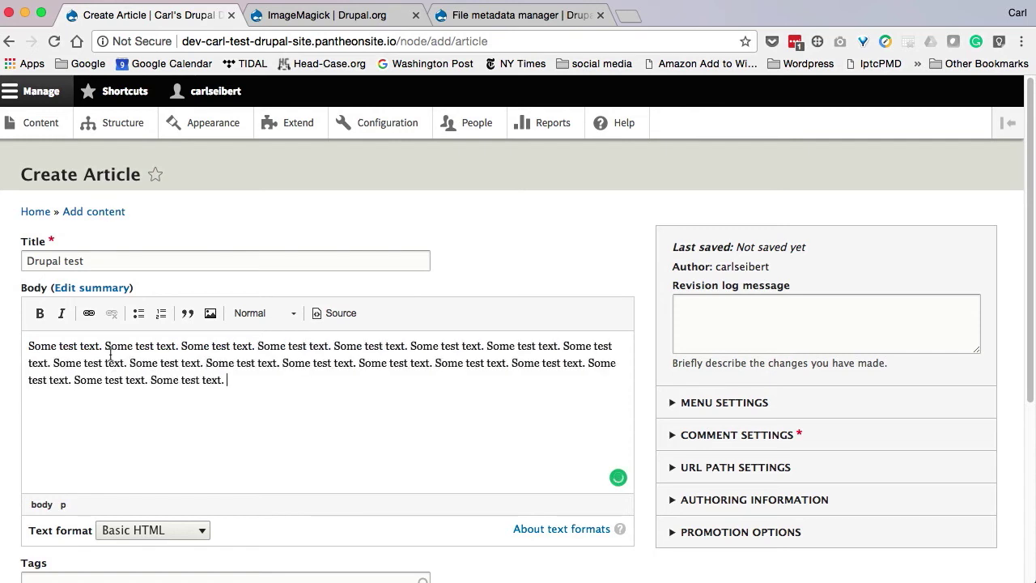
key("ctrl+v")
key("ctrl+v")
Attach drupal_test_image_blue.jpg from the web_jpegs folder inside drupal_iamgemagick as the article's image
scroll(216, 418, "down", 1)
scroll(216, 418, "down", 4)
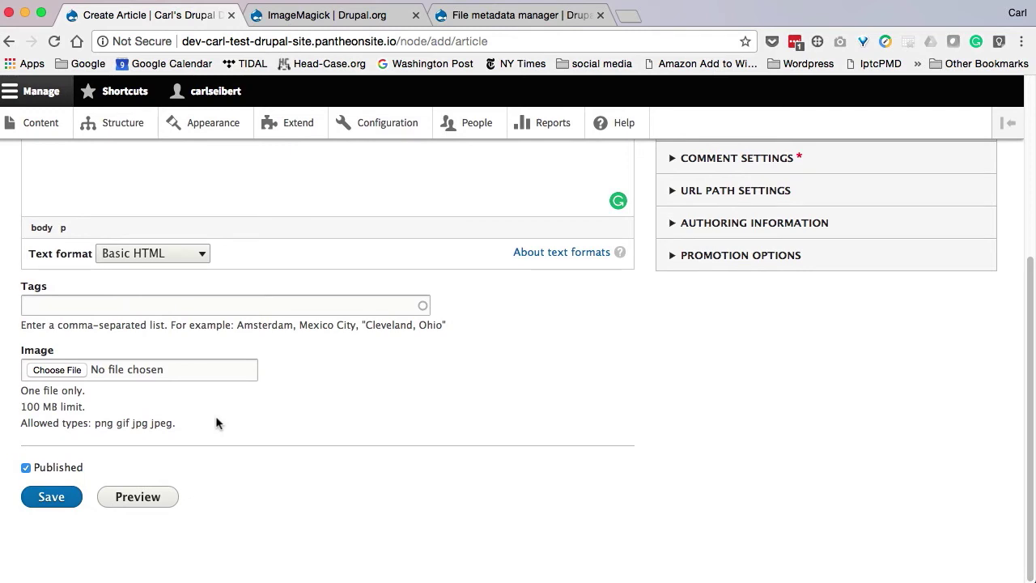
left_click(69, 372)
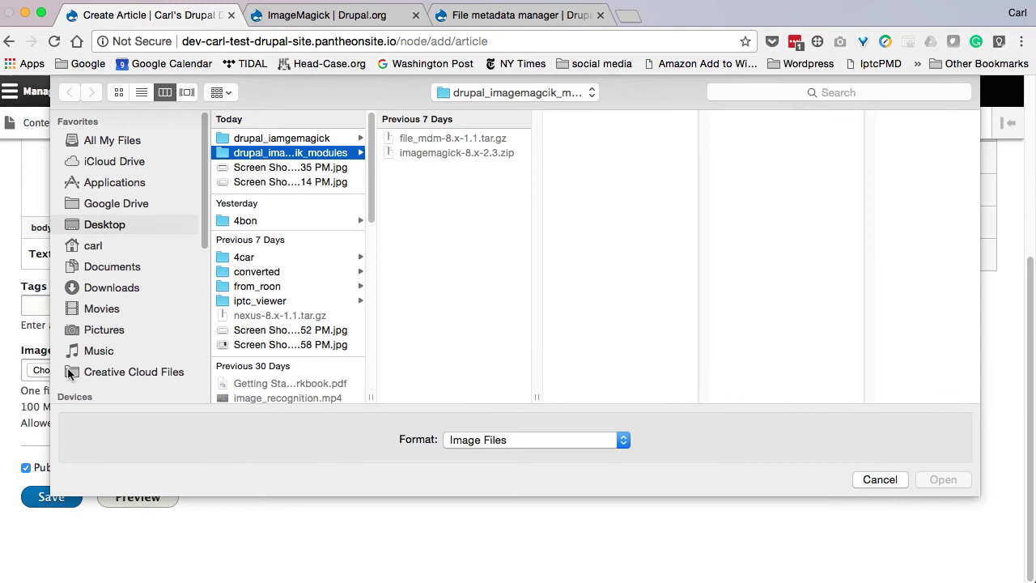
left_click(270, 141)
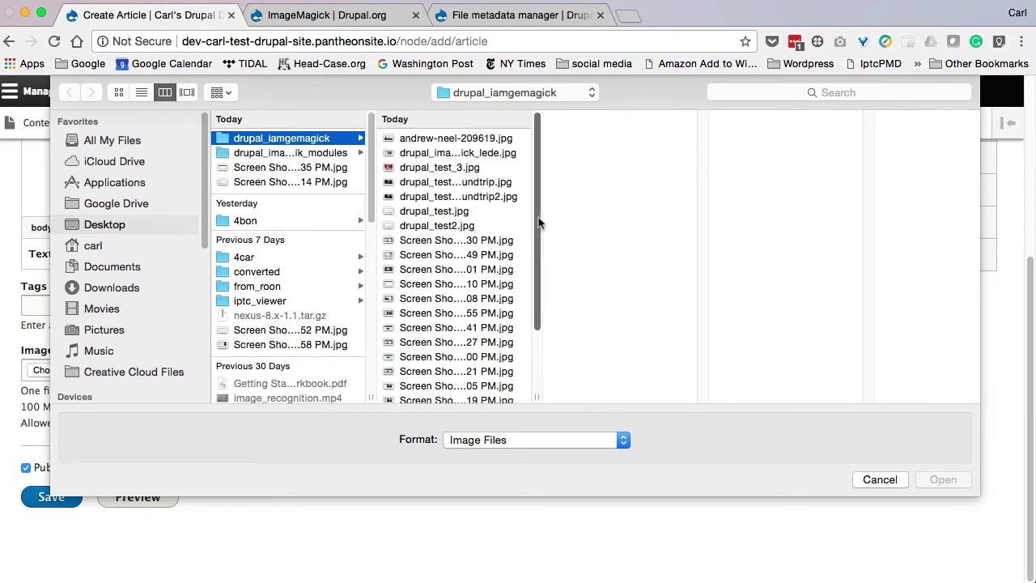
scroll(538, 230, "down", 3)
left_click(431, 396)
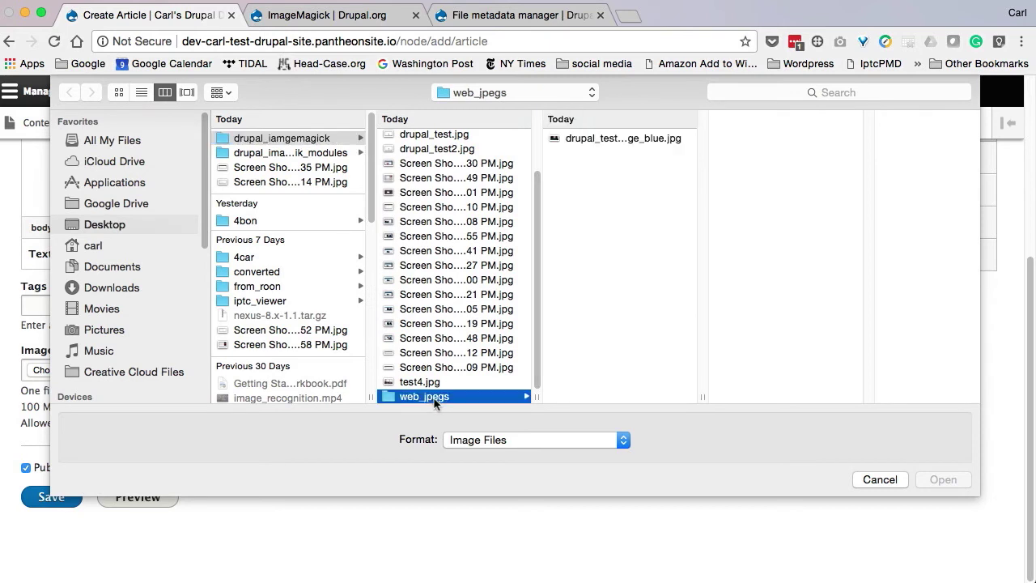
left_click(626, 139)
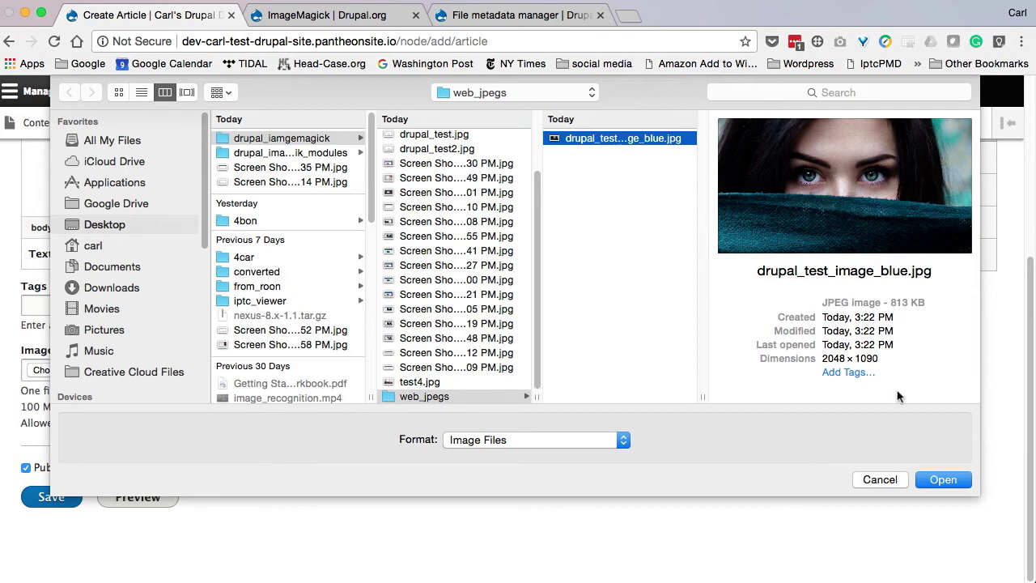
left_click(941, 480)
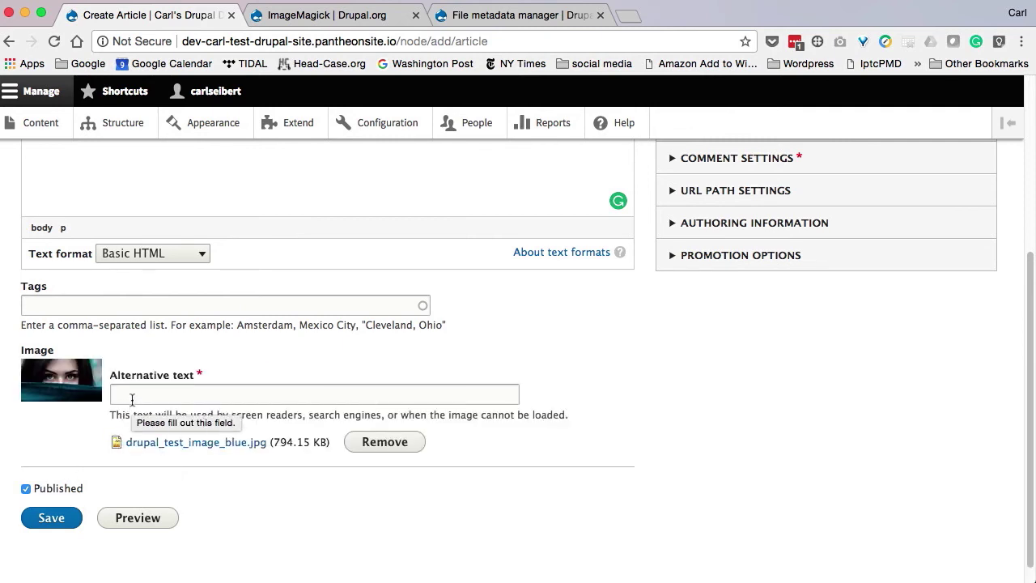
Set the image's alternative text to "test image" and save the article as published
left_click(131, 396)
type("te")
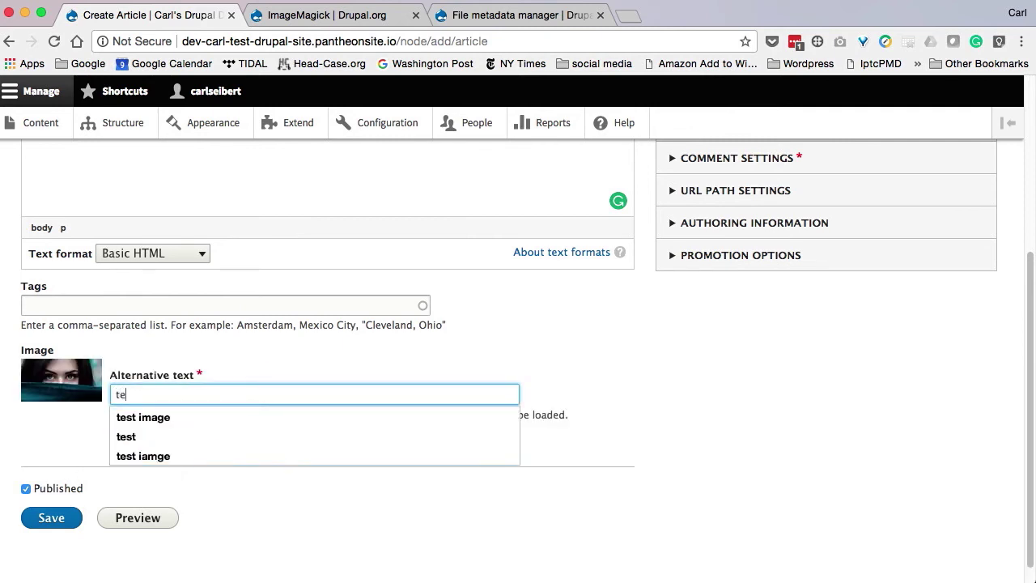
left_click(136, 416)
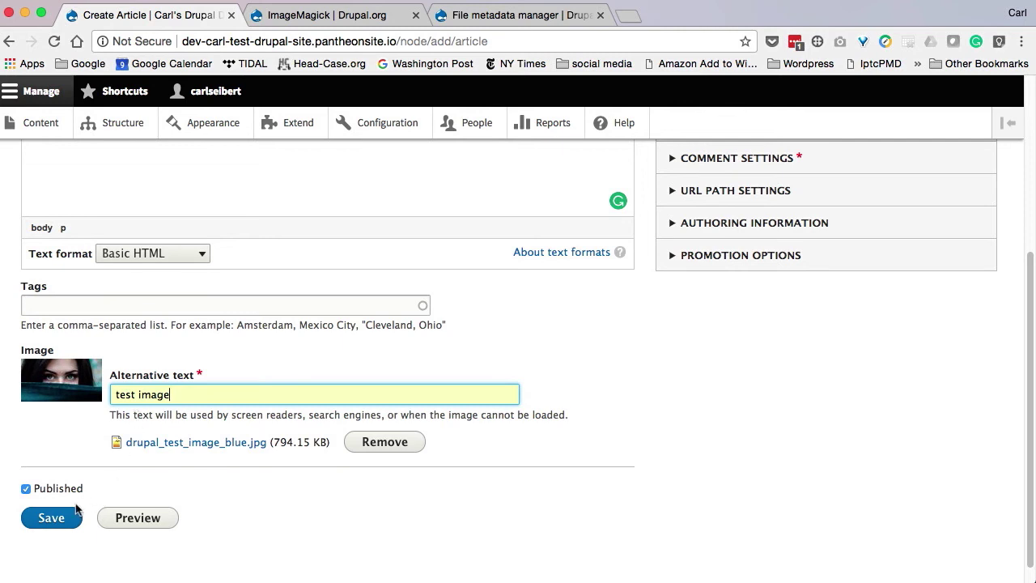
left_click(53, 518)
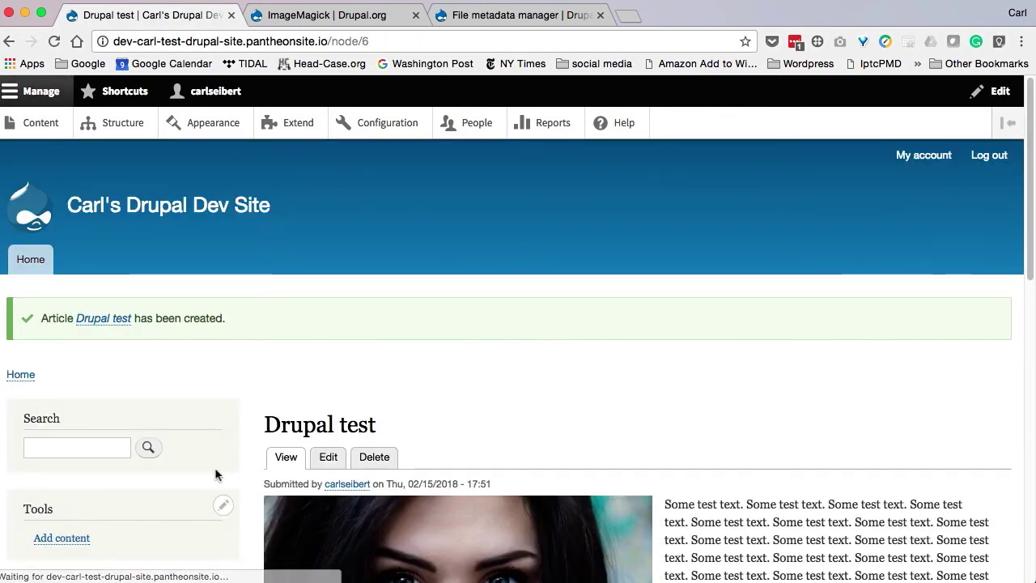
Download the image displayed in the published article to the Desktop as drupal_test.jpg
scroll(520, 408, "down", 5)
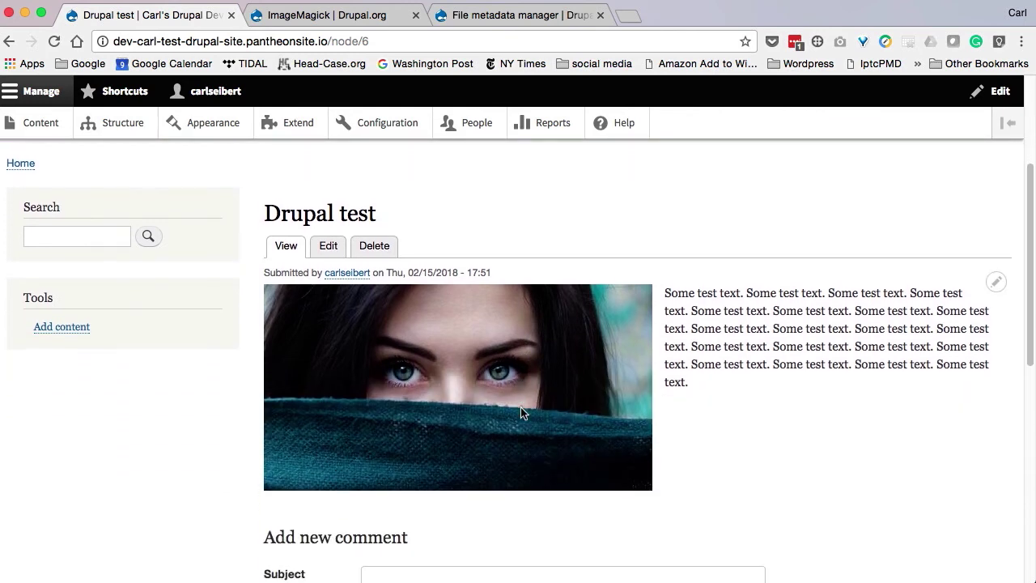
scroll(521, 407, "down", 1)
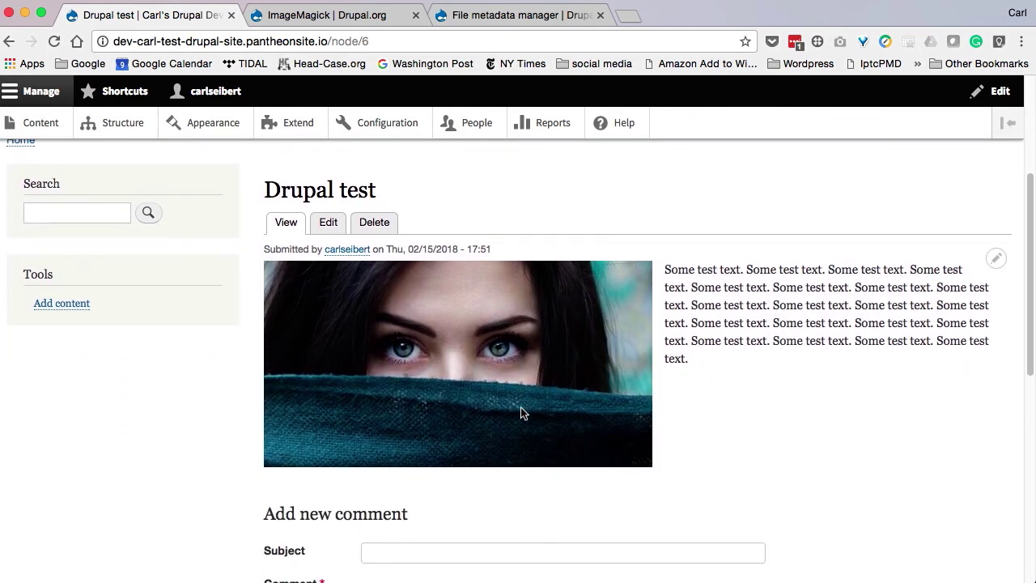
right_click(439, 370)
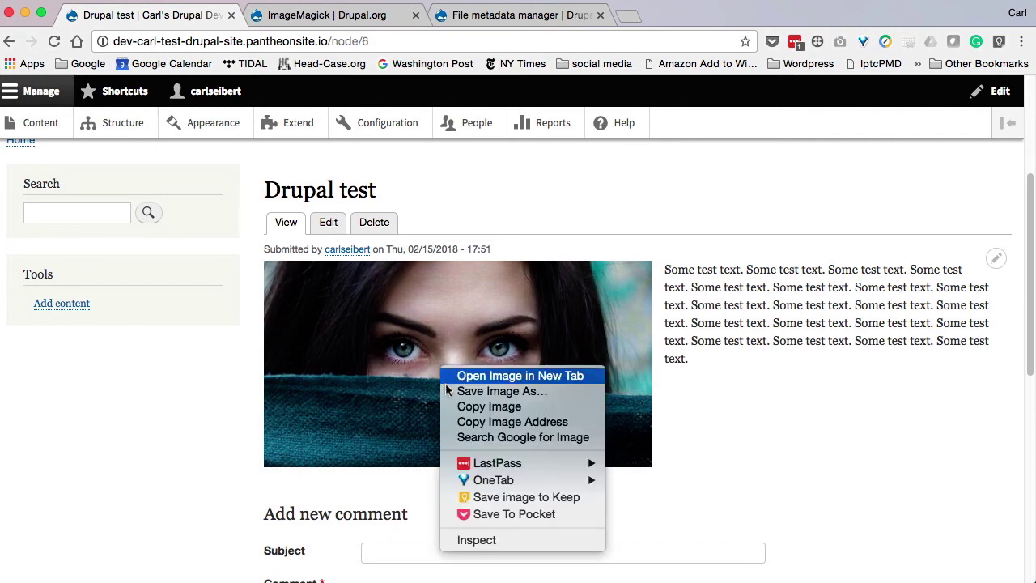
left_click(451, 392)
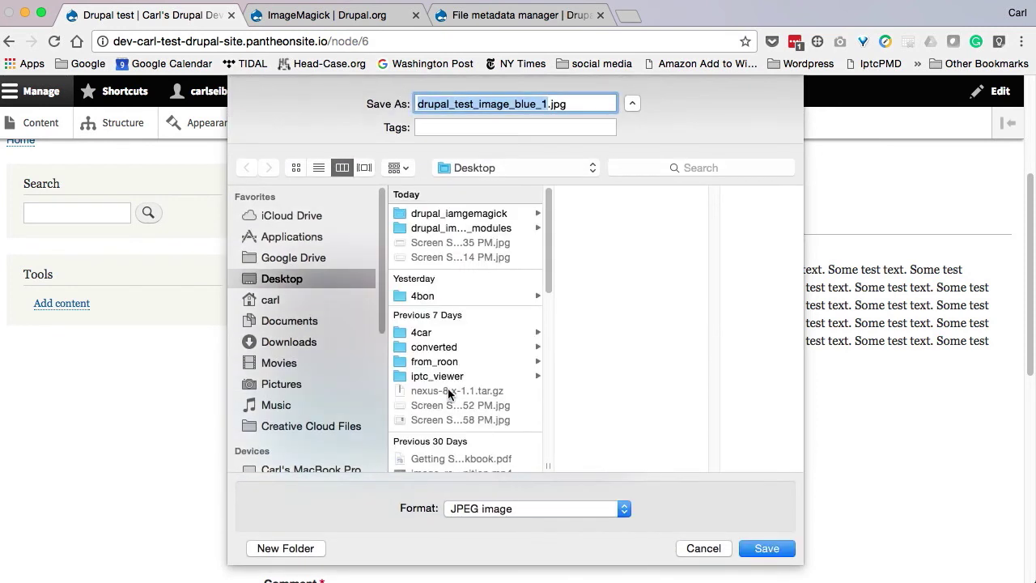
left_click_drag(473, 103, 707, 114)
key("BackSpace")
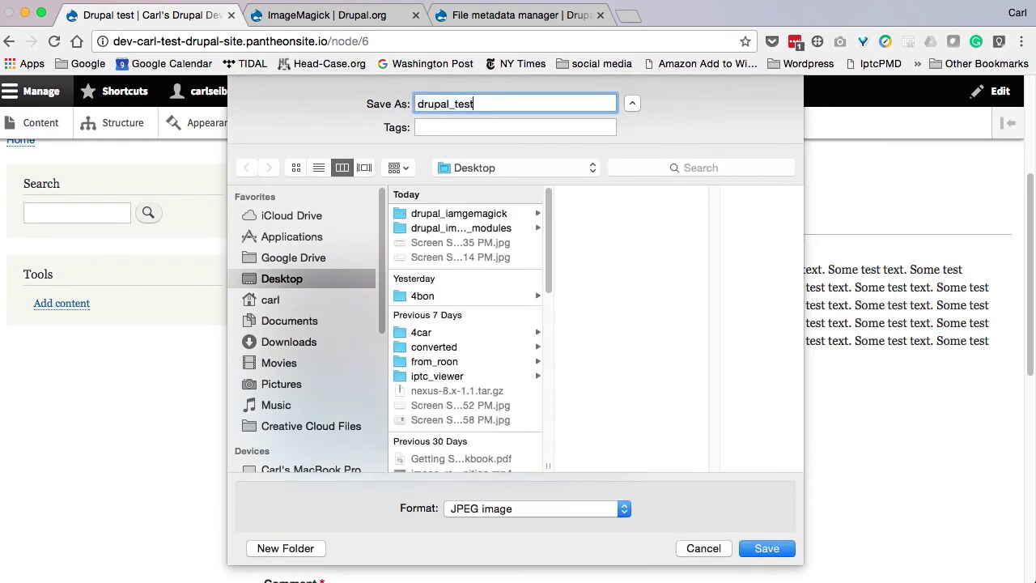
type(".jpg")
left_click(761, 548)
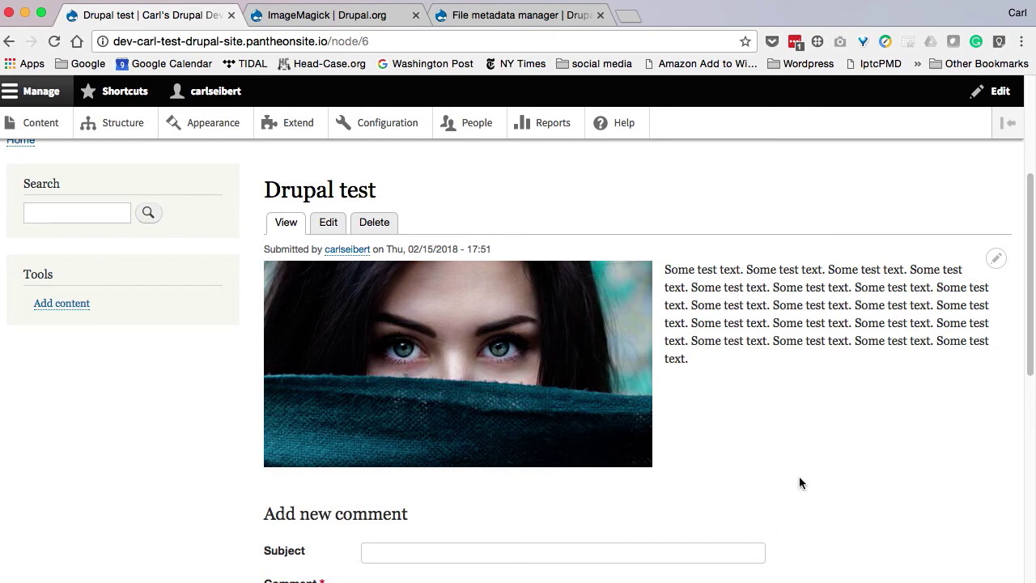
Switch to Photo Mechanic and examine the IPTC info and the enlarged preview of drupal_test.jpg in the Desktop folder
key("ctrl+Right")
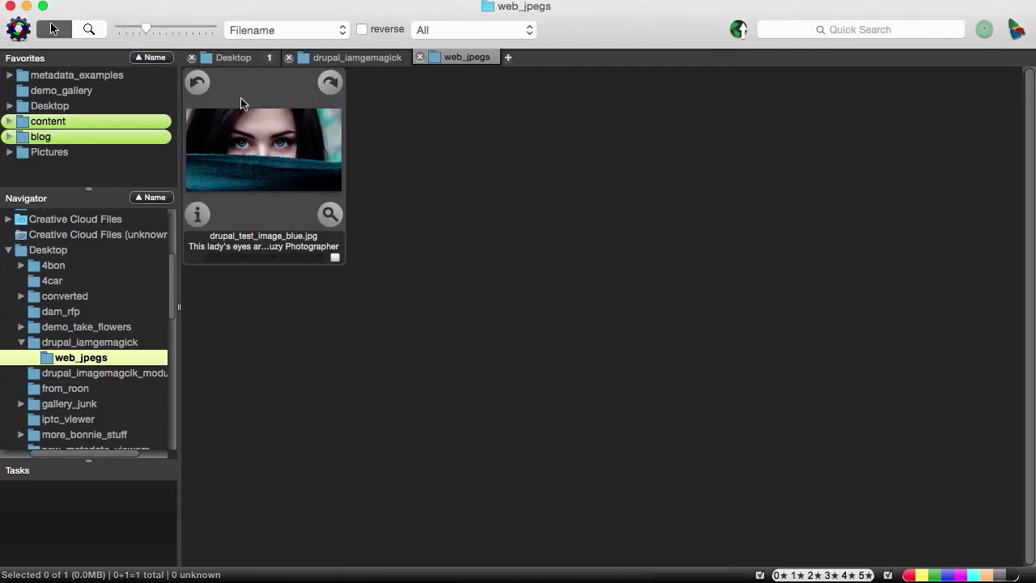
left_click(243, 61)
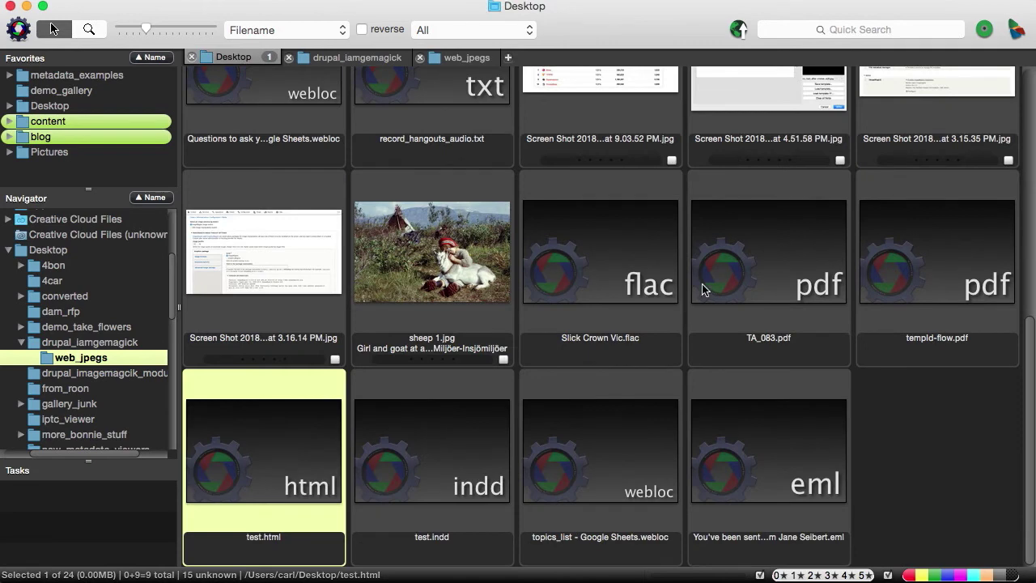
scroll(703, 289, "up", 5)
mouse_move(718, 225)
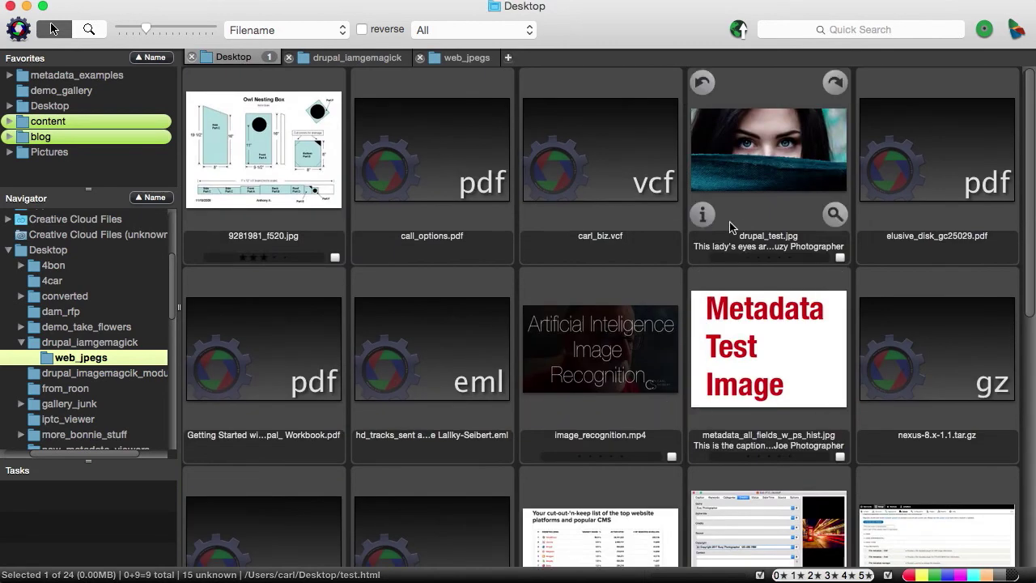
left_click(702, 215)
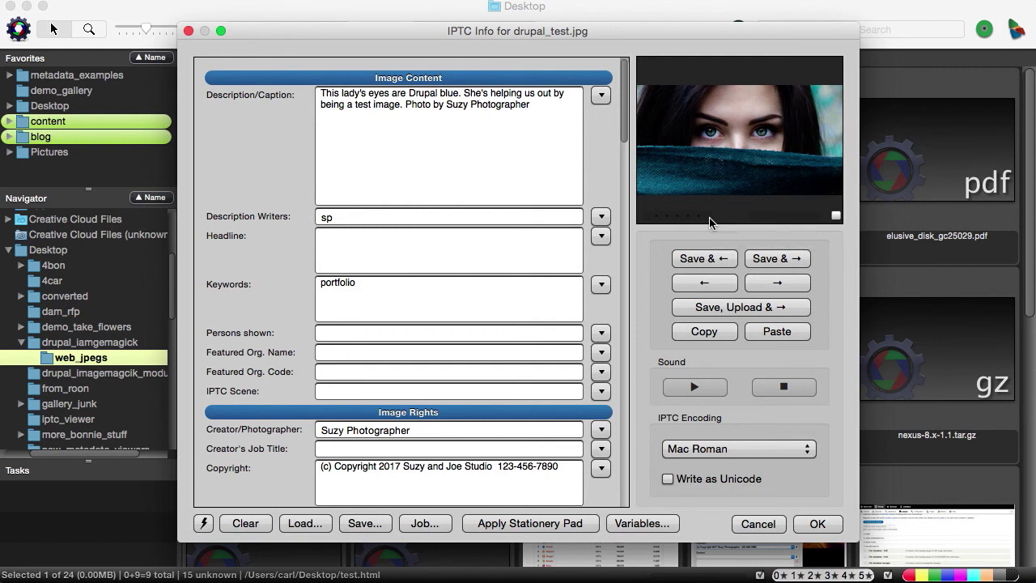
left_click(747, 523)
mouse_move(811, 259)
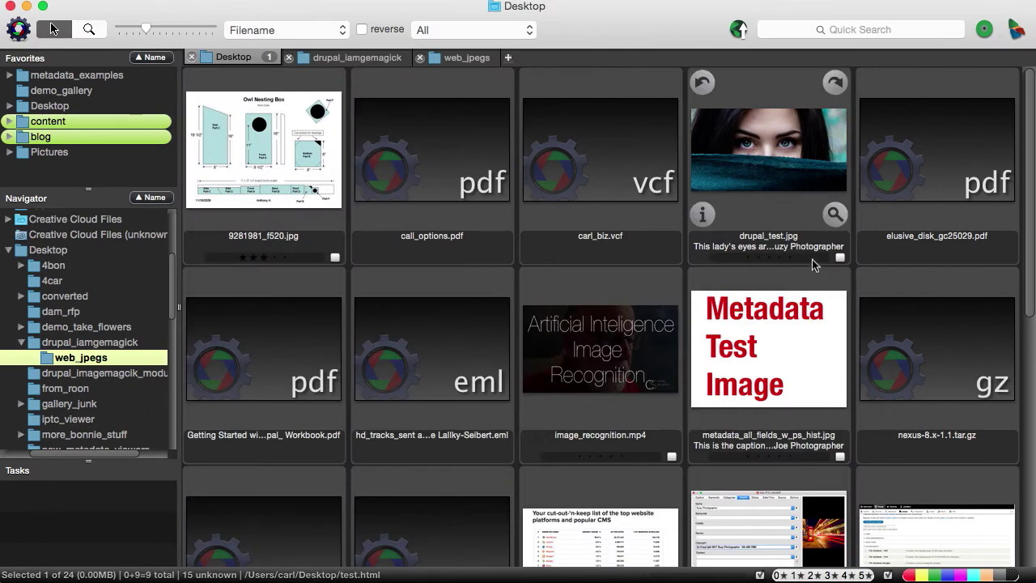
left_click(834, 215)
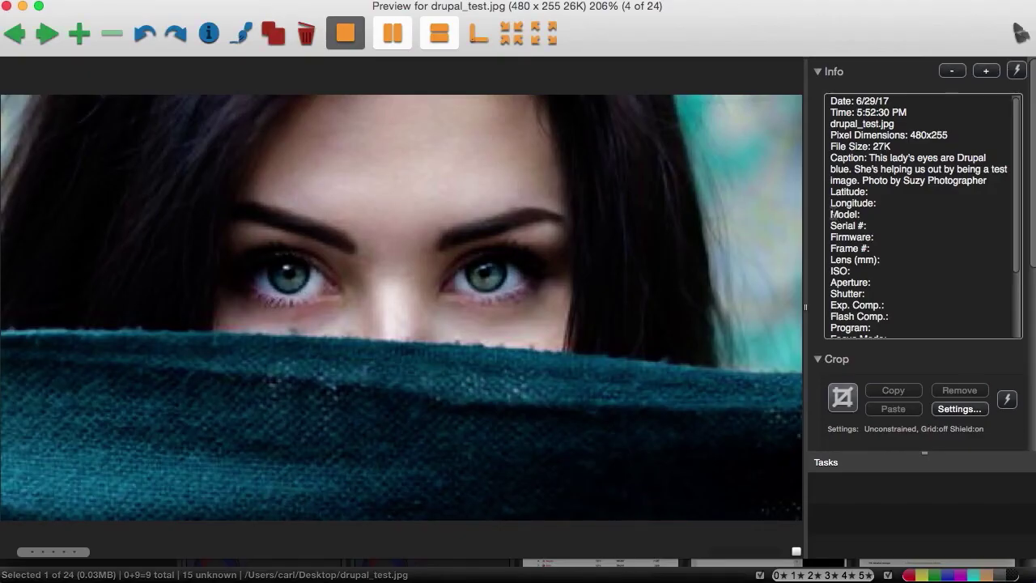